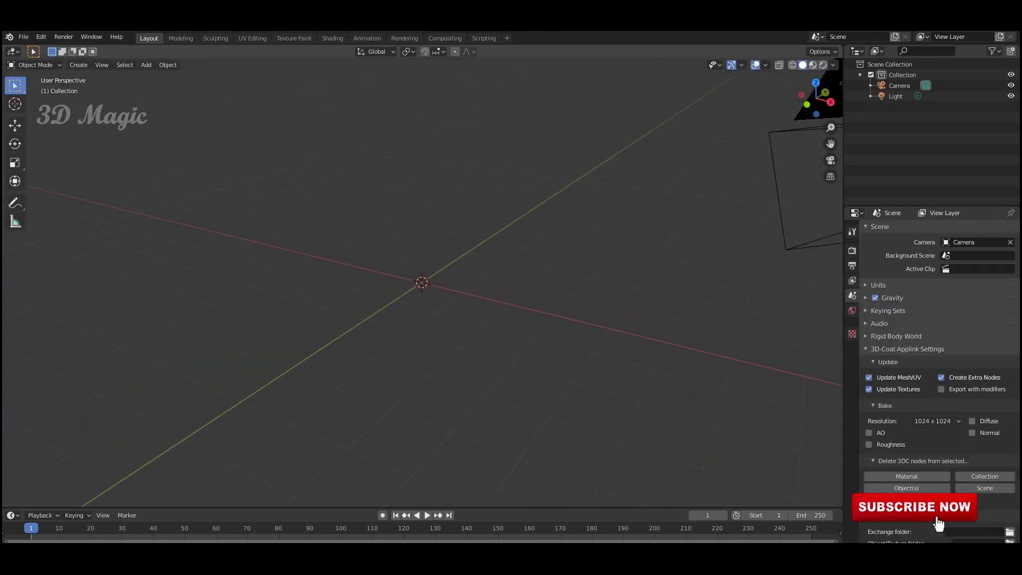
Step: Scale the new ground plane up to about 5.147
key(s)
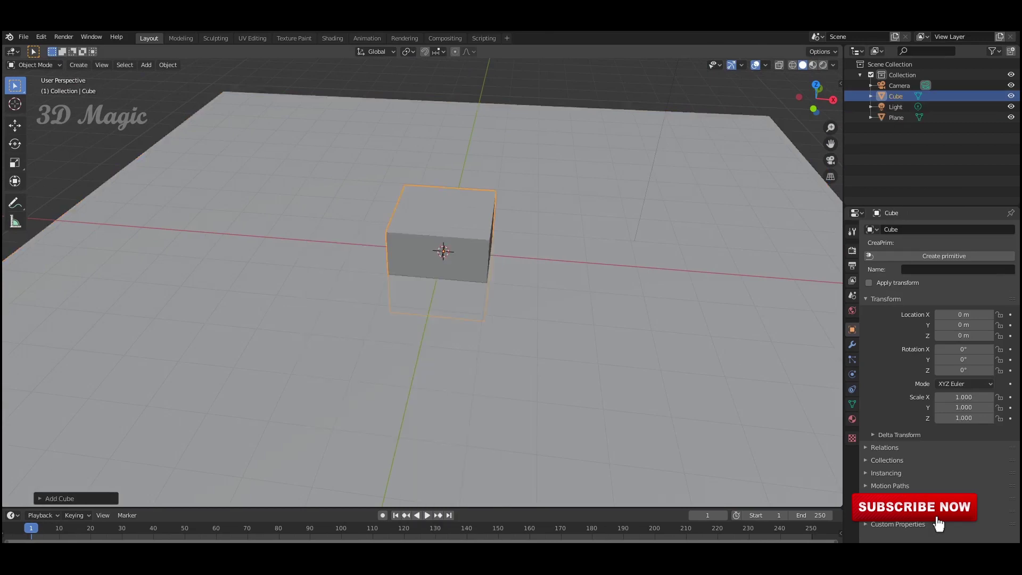
Step: Raise the cube onto the plane and stretch it wider along X
key(g)
key(z)
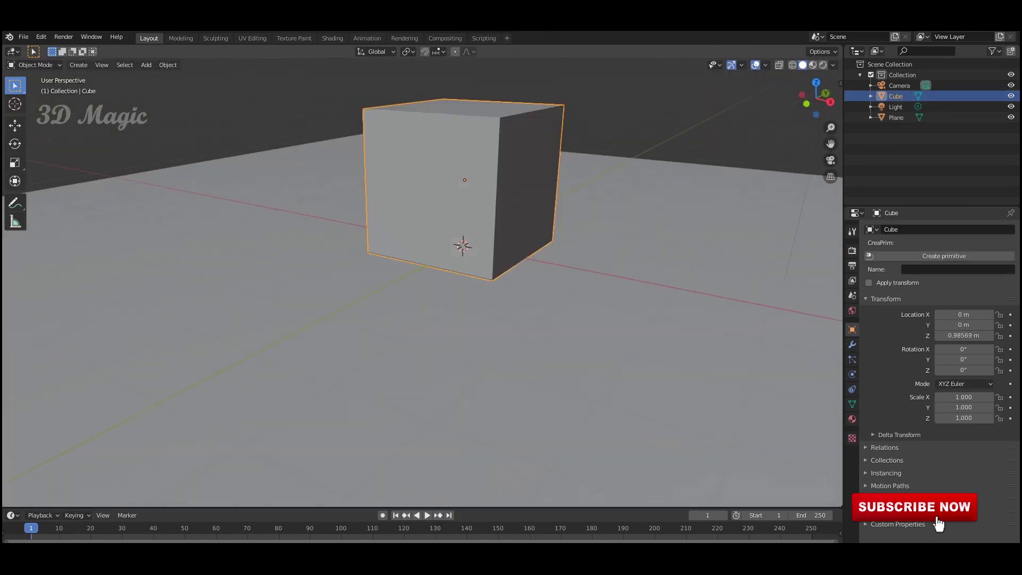
key(x)
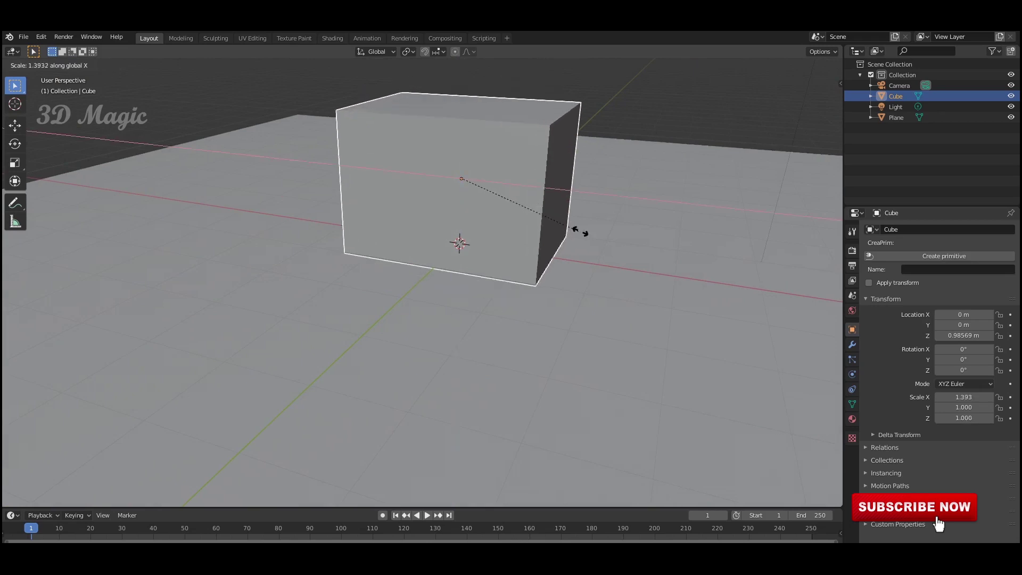
click(708, 269)
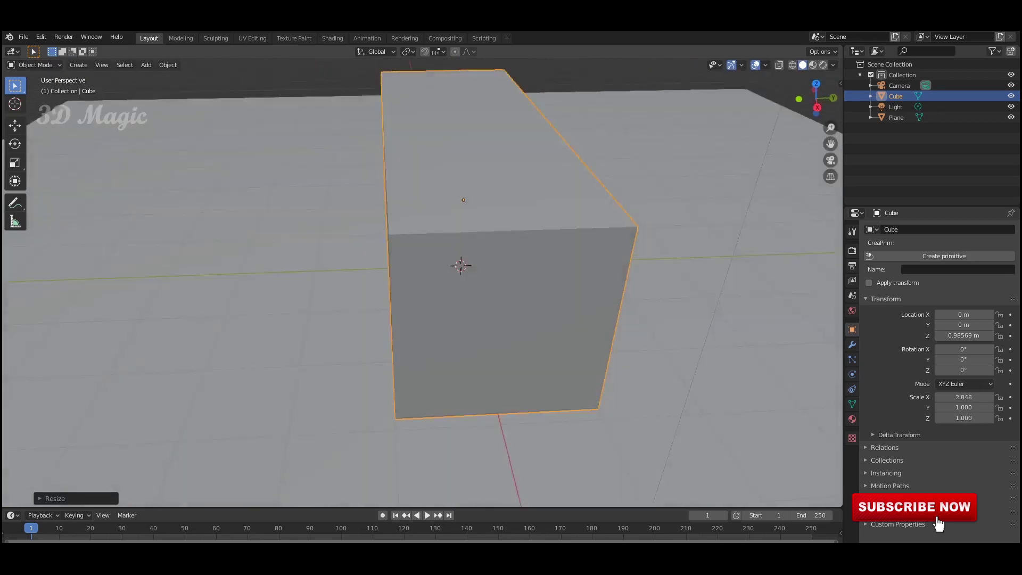
middle_drag(708, 269, 581, 278)
Step: Stretch the cube deeper along the Y axis
key(s)
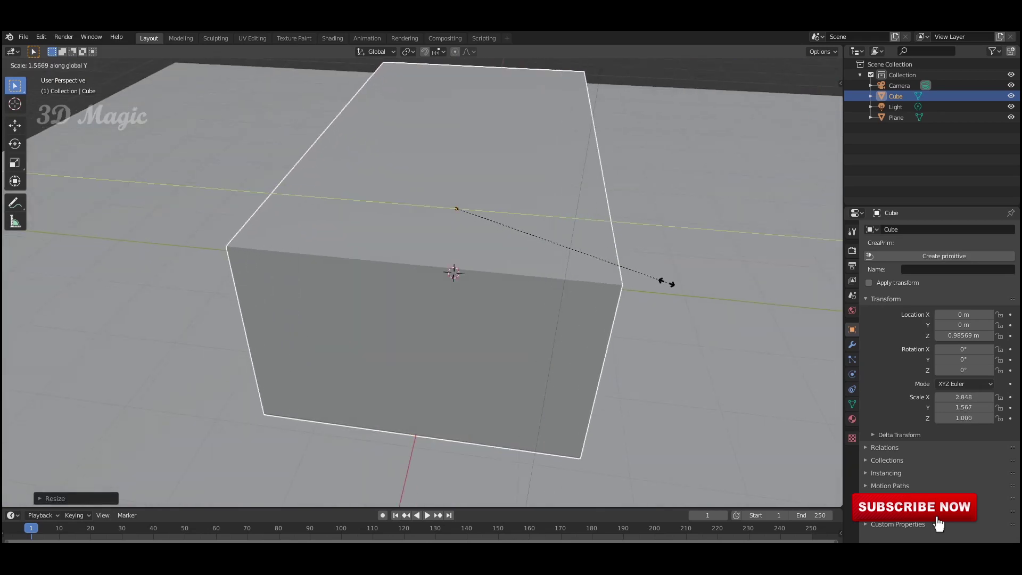
click(666, 282)
key(r)
key(Escape)
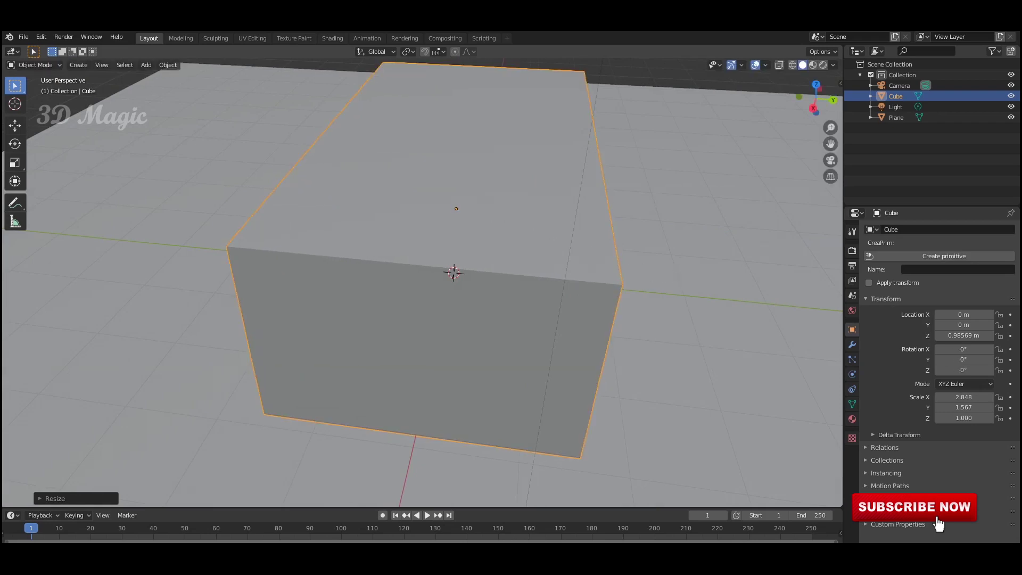
key(s)
key(y)
click(698, 276)
middle_drag(697, 276, 533, 255)
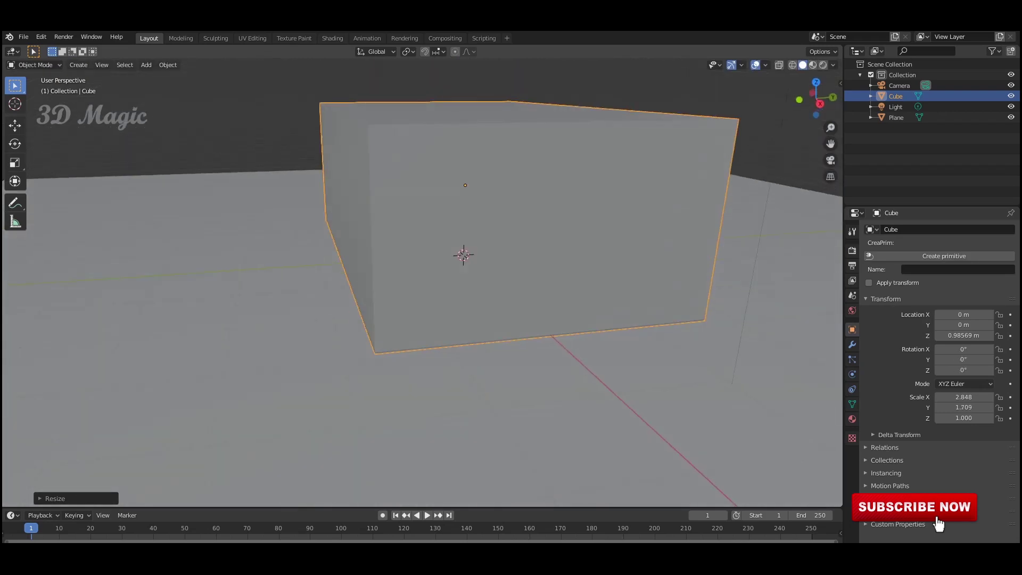
Step: Loop-cut the cube's middle and raise the top edge into a roof ridge
key(Tab)
key(ctrl+r)
key(ctrl+KP_8)
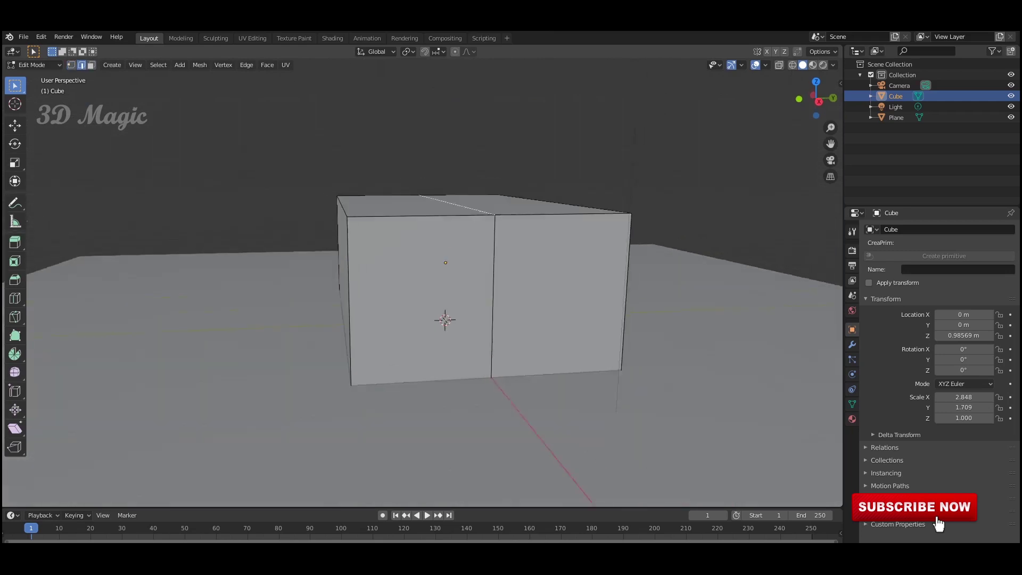
key(g)
key(z)
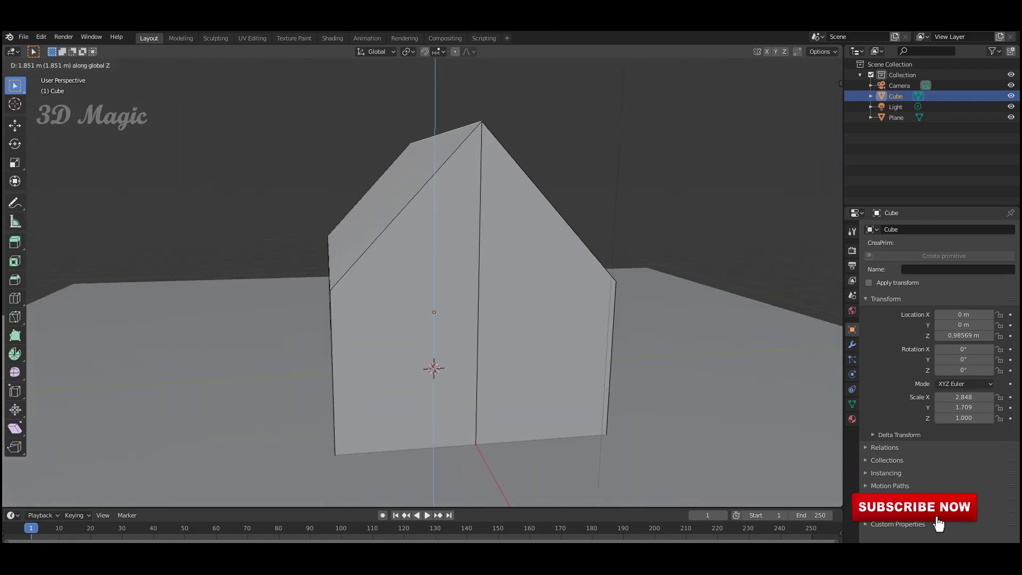
key(Return)
key(Tab)
middle_drag(426, 319, 373, 239)
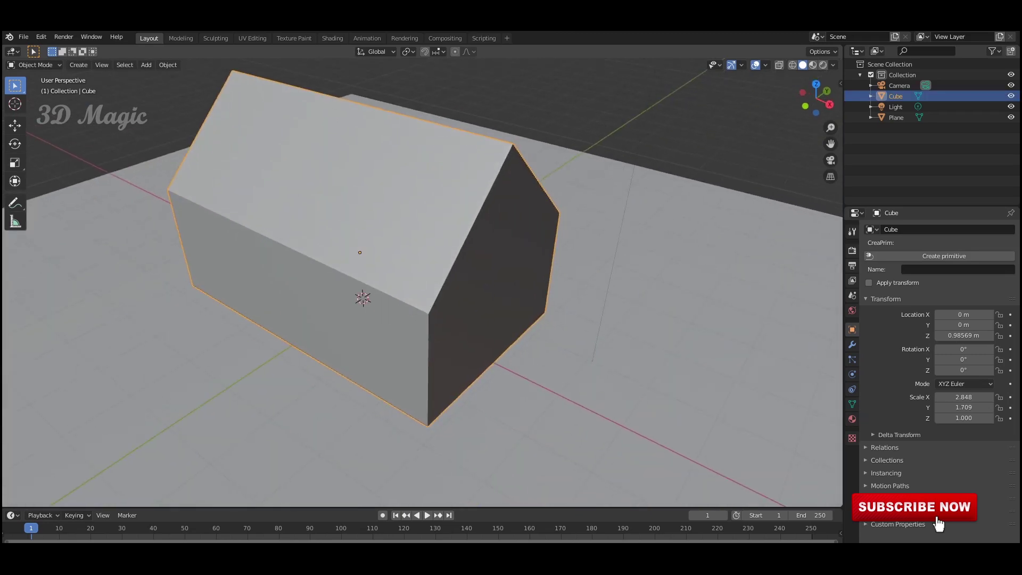
mouse_move(426, 266)
middle_down()
mouse_move(405, 213)
mouse_move(405, 287)
mouse_move(386, 298)
mouse_move(415, 277)
mouse_move(405, 298)
mouse_move(415, 271)
mouse_move(405, 277)
middle_up()
key(alt+a)
Step: Select the ground plane and filter the add-on list for IvyGen
click(426, 426)
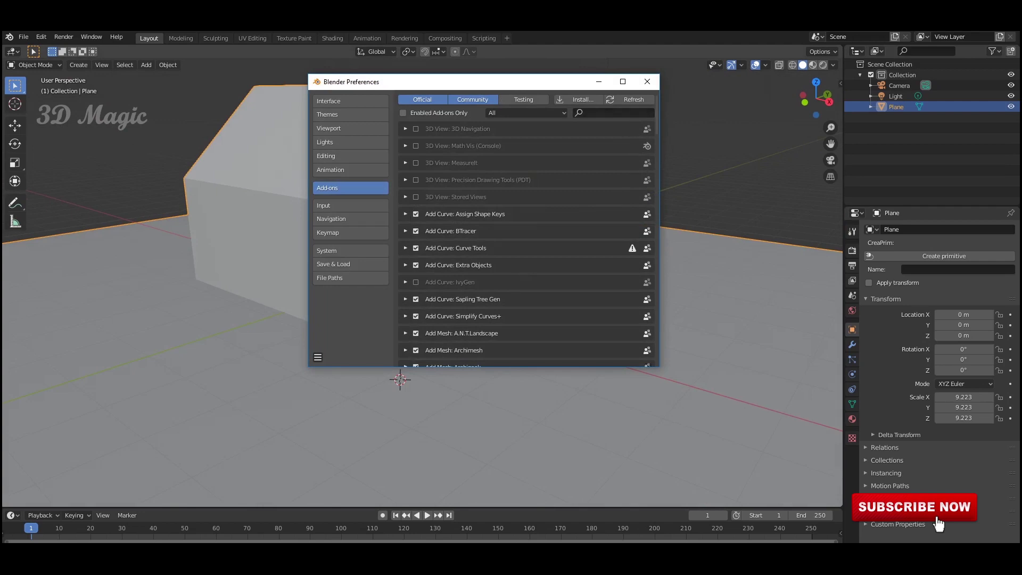
text(vy)
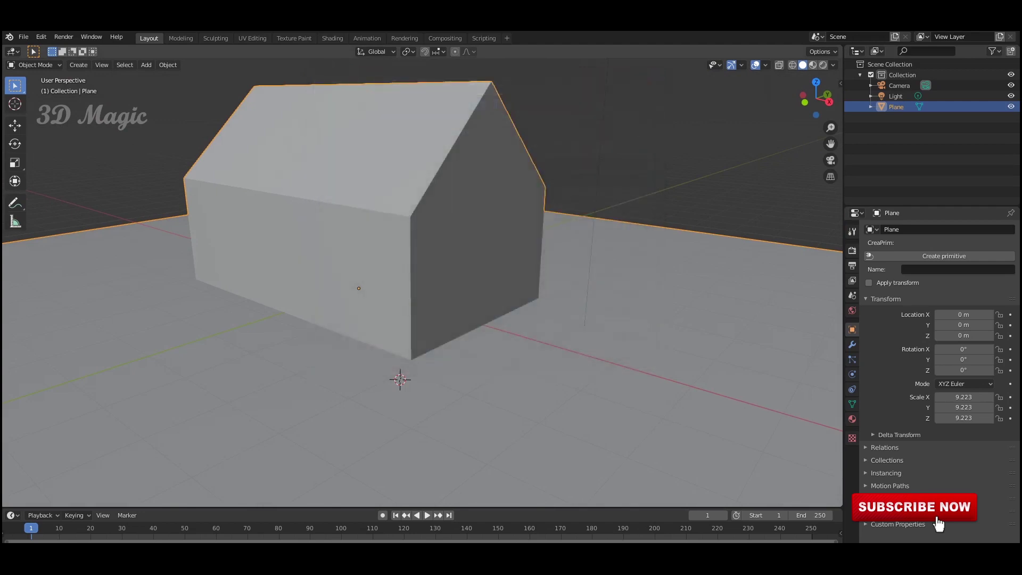
text(n)
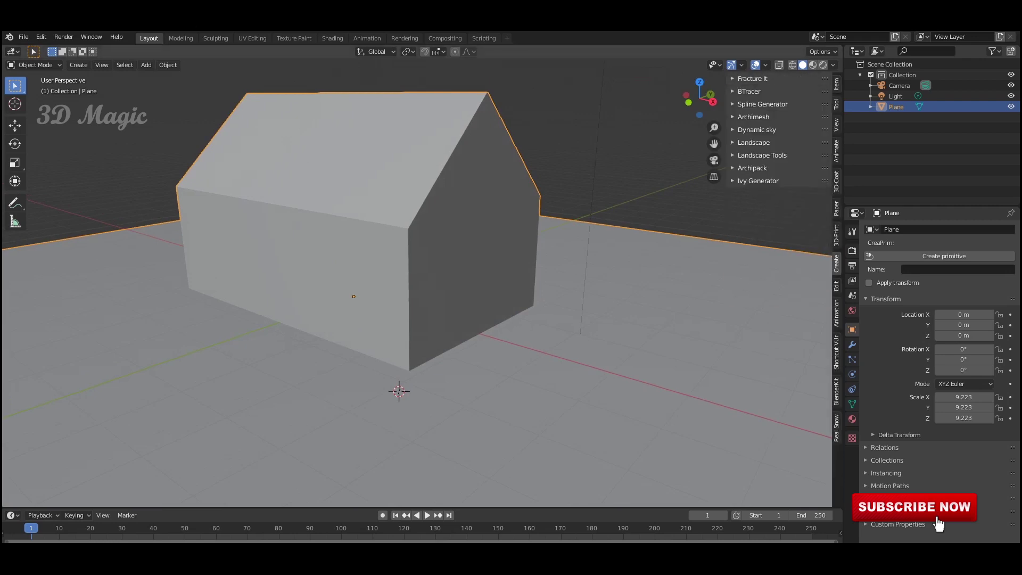
Step: Grow a trial ivy at the 3D cursor by the house corner
middle_drag(373, 267, 330, 267)
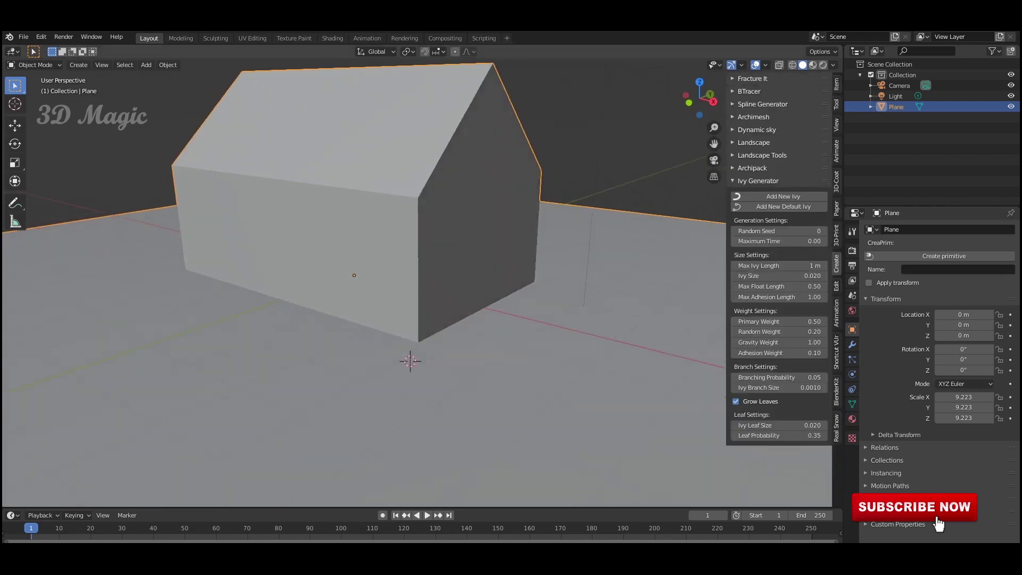
middle_drag(415, 282, 373, 283)
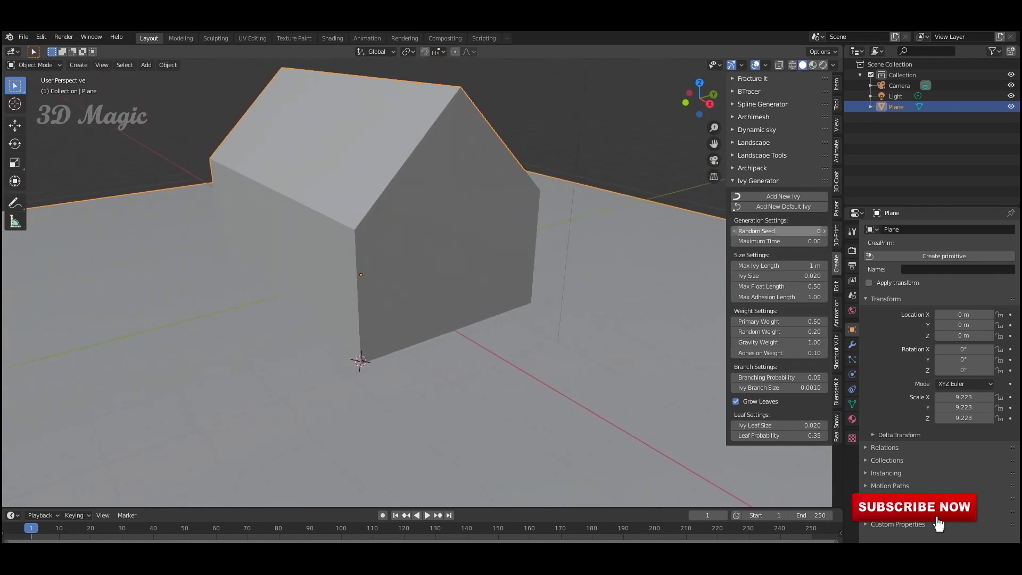
click(783, 197)
scroll(373, 266, up, 2)
scroll(362, 282, down, 1)
scroll(362, 283, down, 2)
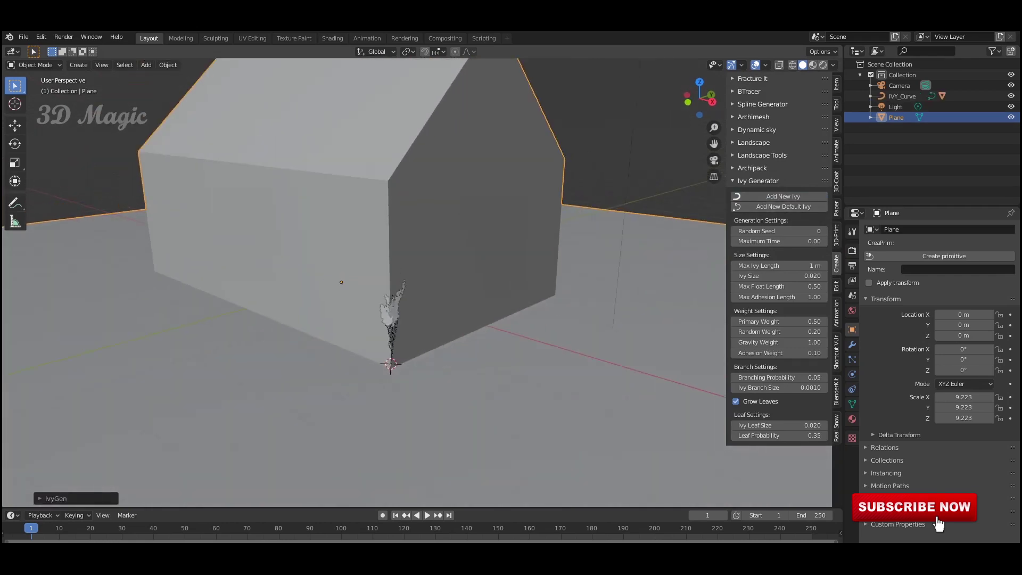
scroll(362, 282, down, 2)
scroll(362, 282, down, 1)
scroll(363, 282, down, 2)
scroll(362, 282, down, 2)
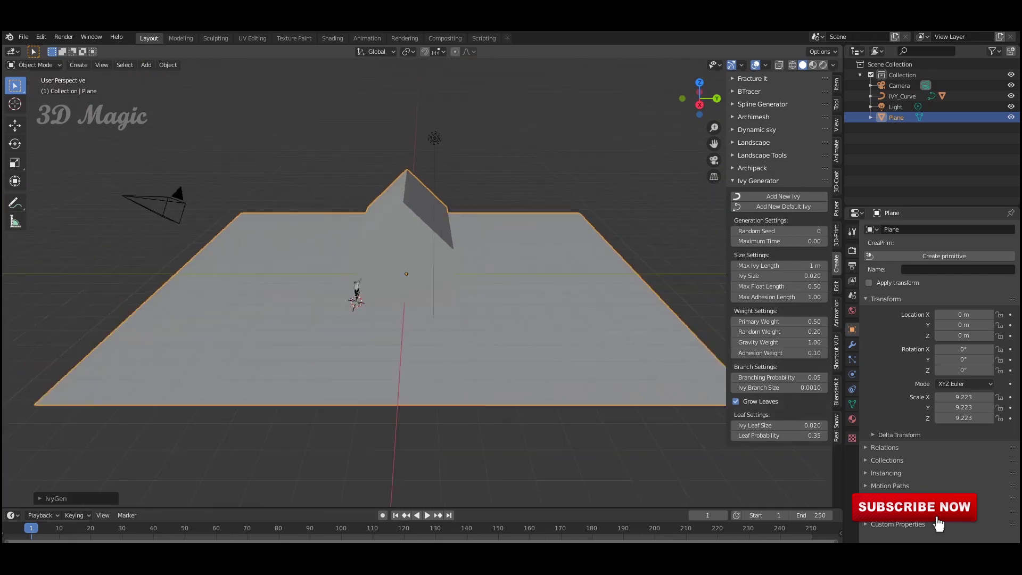
scroll(362, 282, down, 1)
scroll(362, 282, down, 1)
Step: Orbit in close to inspect the trial ivy at the house corner
middle_drag(362, 283, 287, 282)
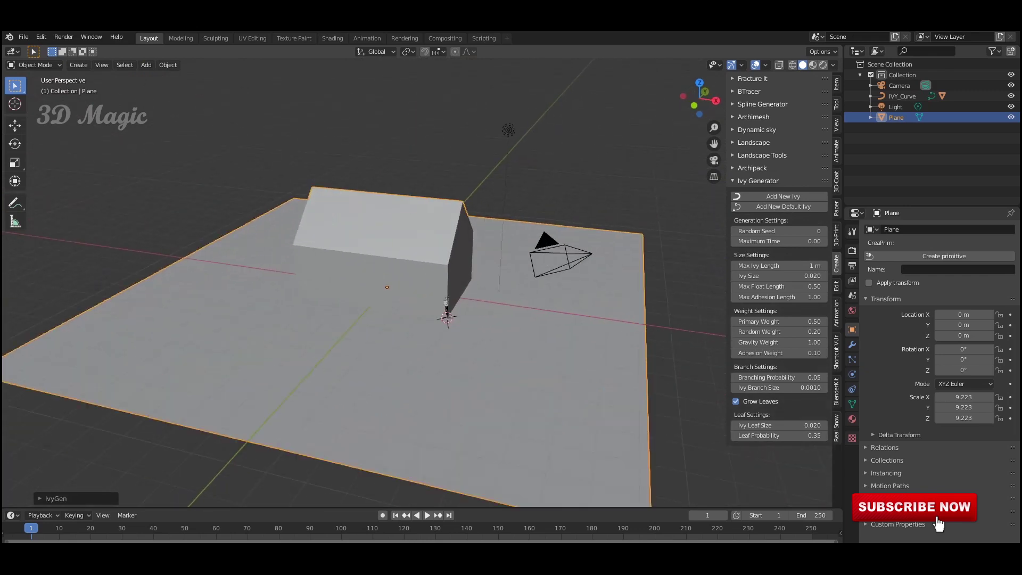
scroll(362, 282, up, 2)
scroll(363, 282, up, 2)
middle_drag(362, 282, 293, 266)
scroll(362, 282, up, 3)
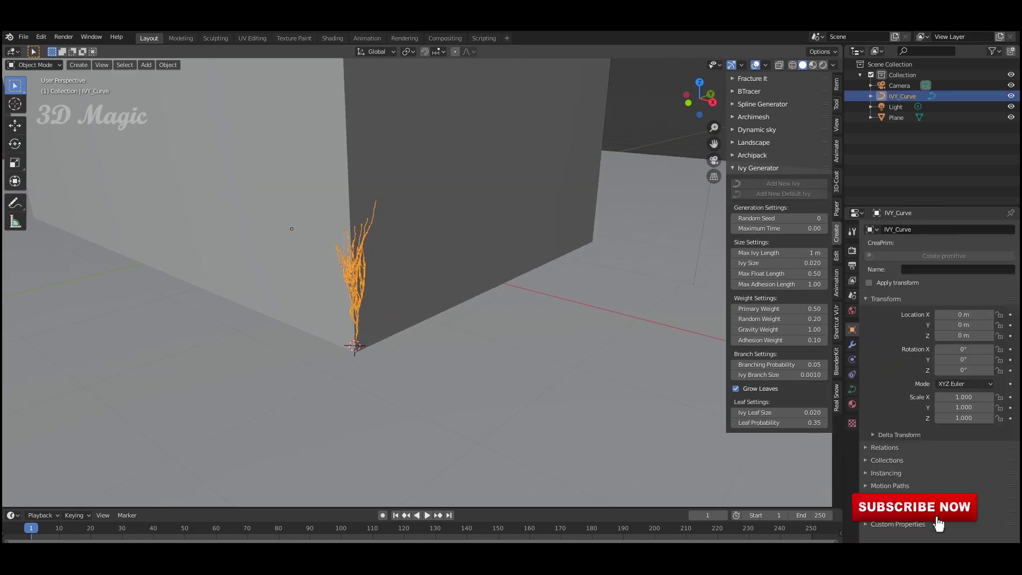
Step: Delete the trial ivy and select the ground plane
key(Delete)
scroll(362, 282, down, 3)
click(463, 347)
scroll(463, 323, down, 2)
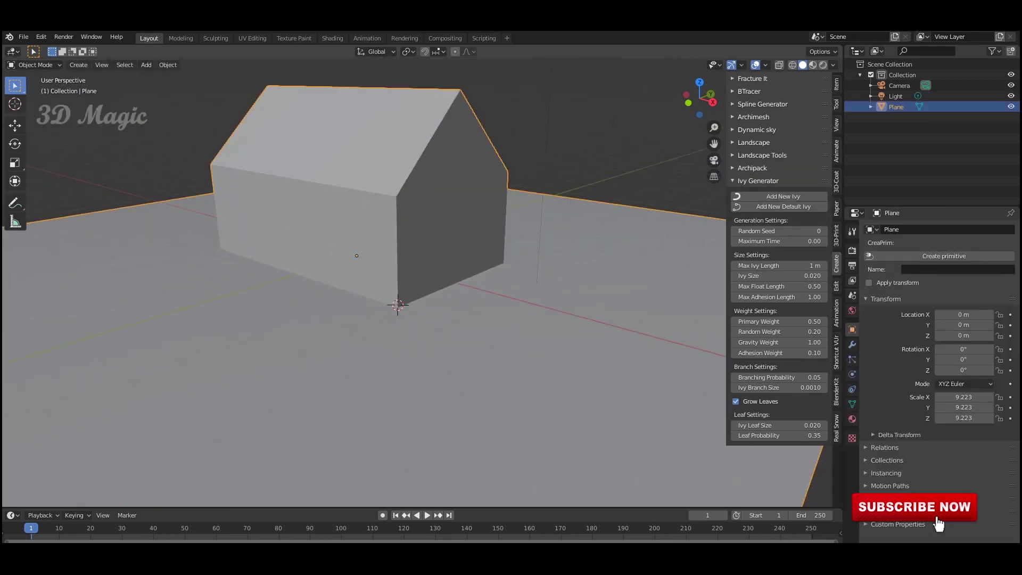
scroll(462, 323, down, 2)
Step: Shrink the ground plane to 3.425 and frame the plane and house
key(s)
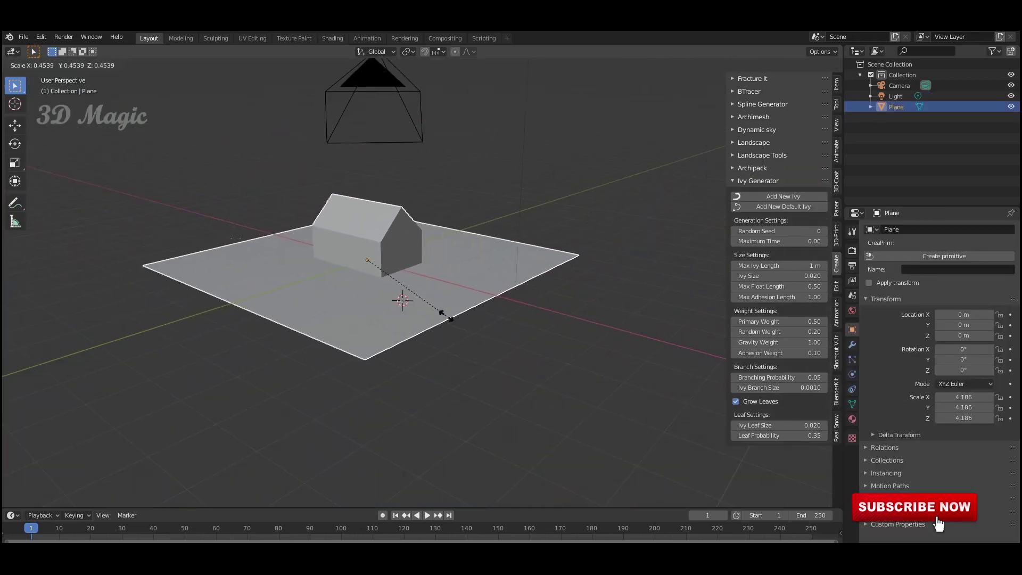
click(434, 310)
key(grave)
click(513, 347)
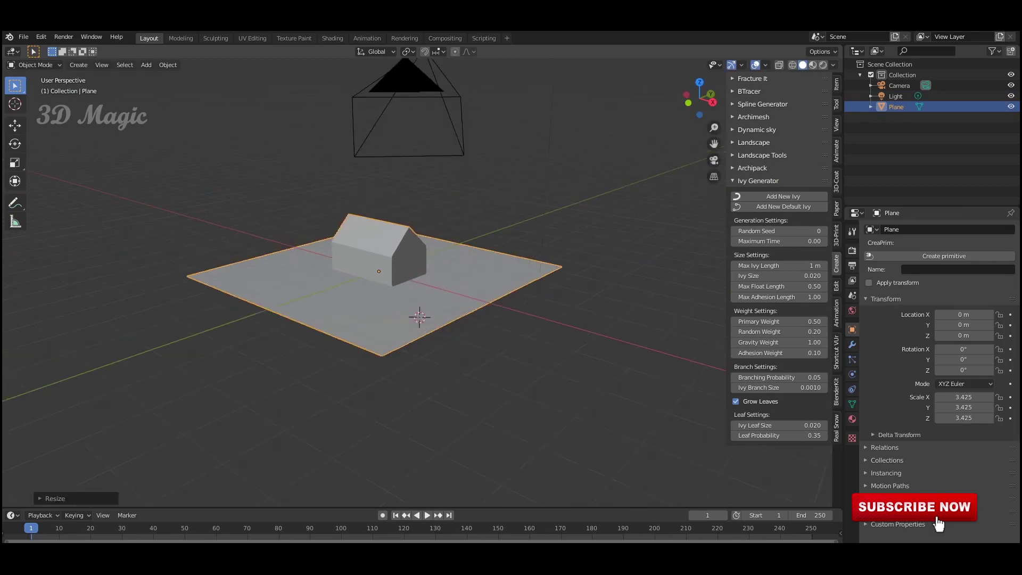
scroll(510, 341, up, 2)
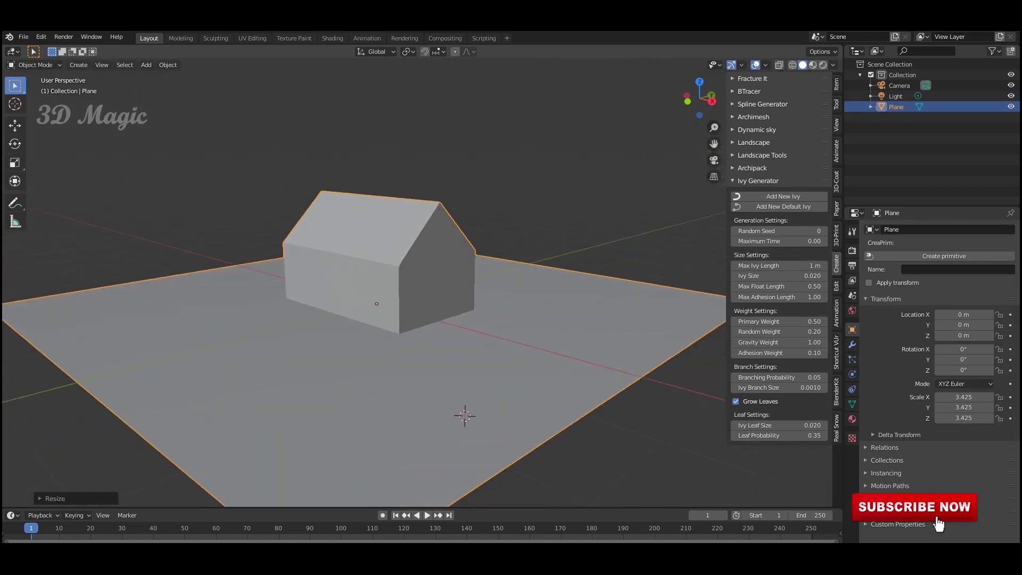
scroll(510, 342, up, 4)
scroll(364, 288, up, 2)
scroll(363, 288, up, 2)
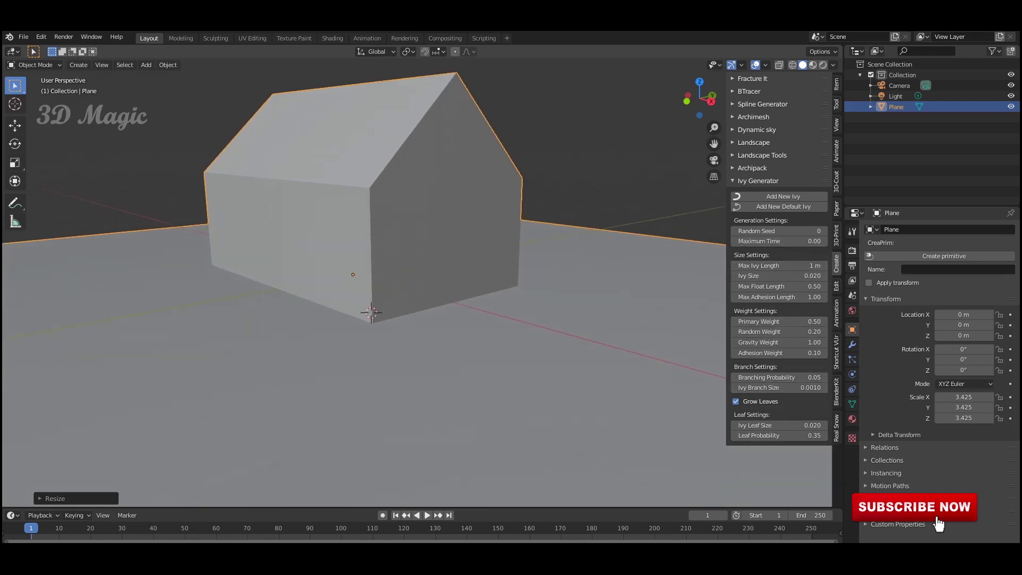
Step: Grow ivy over the house from its corner and inspect the result
click(783, 196)
scroll(386, 275, up, 1)
scroll(387, 275, up, 2)
scroll(387, 276, up, 3)
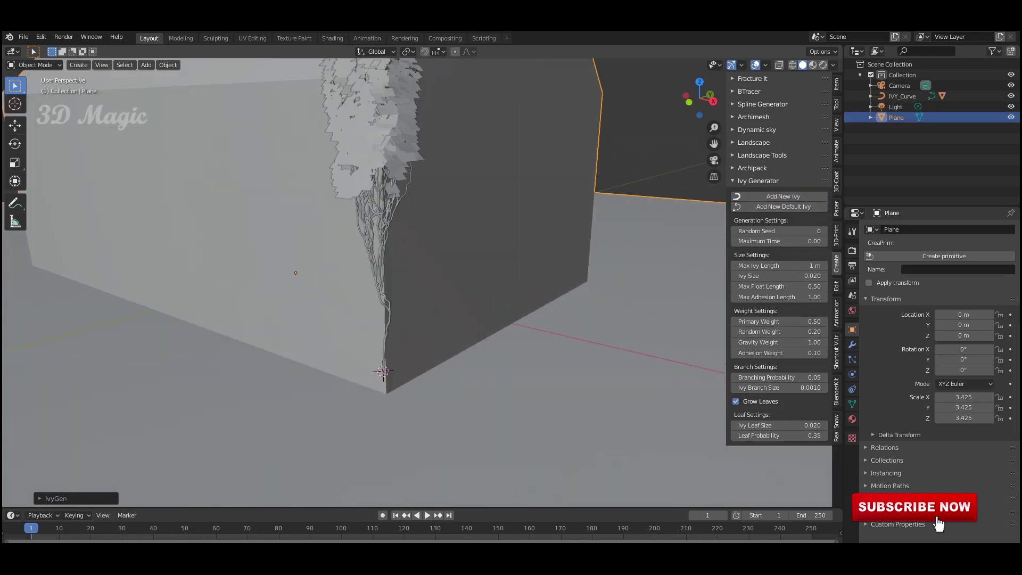
scroll(387, 276, down, 3)
middle_drag(387, 276, 340, 277)
scroll(387, 275, up, 4)
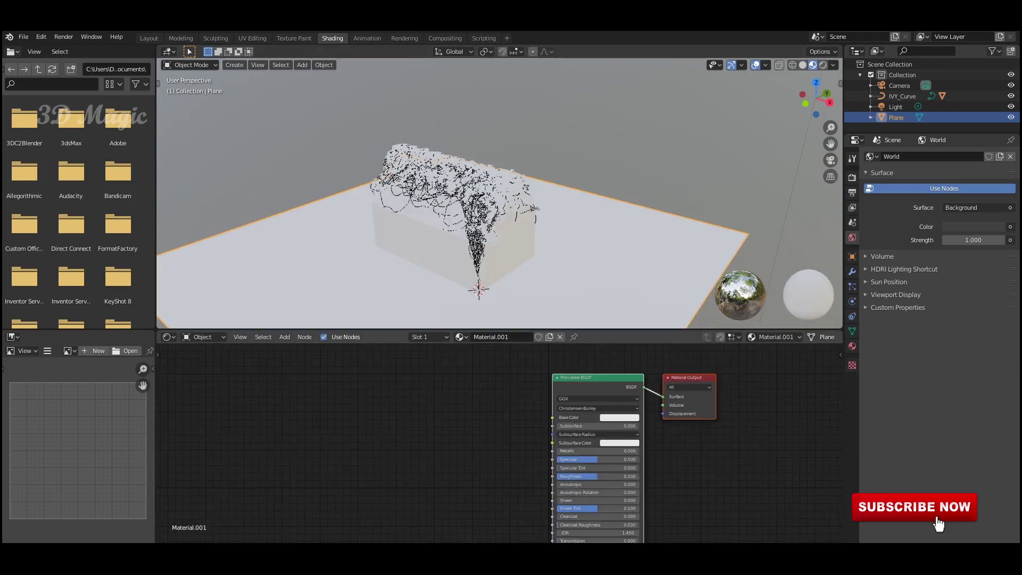
Step: Add Ambient Occlusion and ColorRamp nodes, feeding occlusion into the ramp's Fac
key(Return)
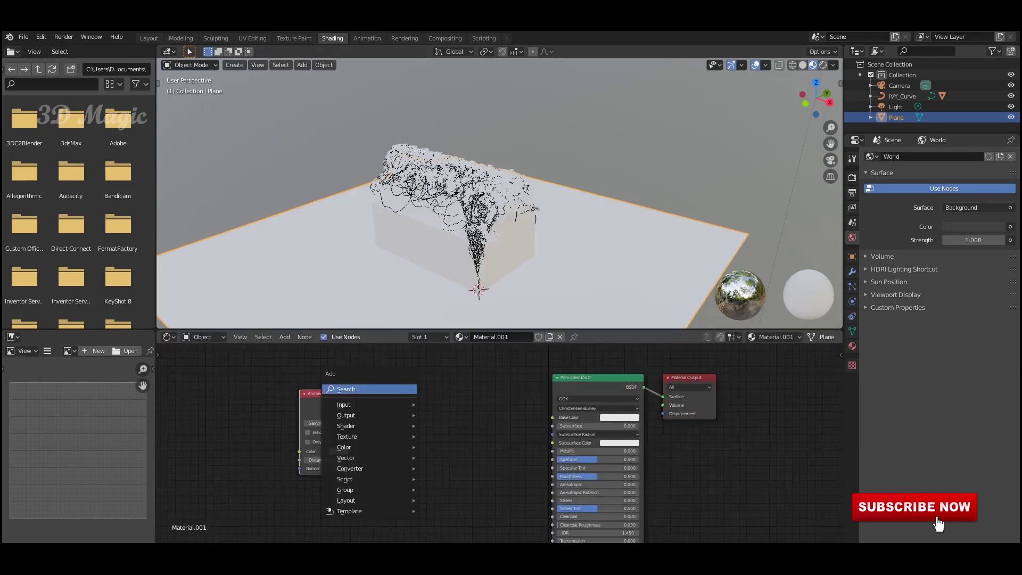
text(color)
key(Return)
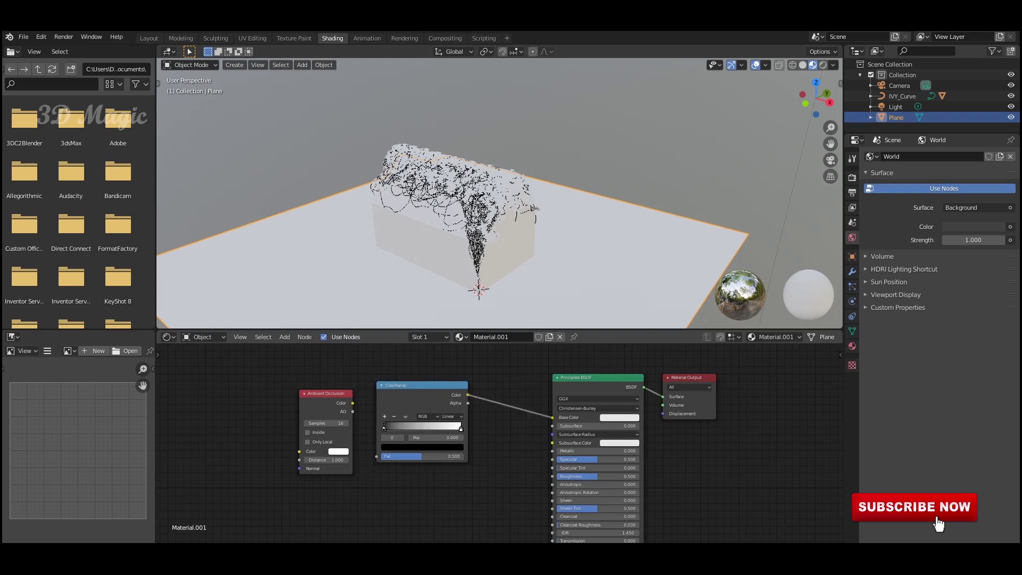
drag(353, 412, 377, 457)
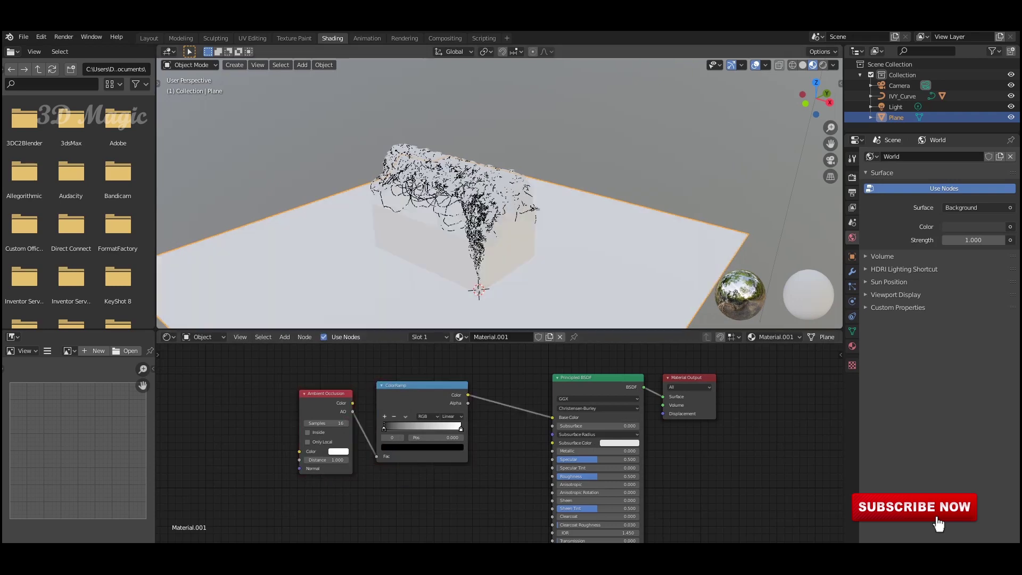
Step: Add a middle stop to the colour ramp and darken its colour
scroll(488, 192, up, 4)
scroll(501, 444, up, 2)
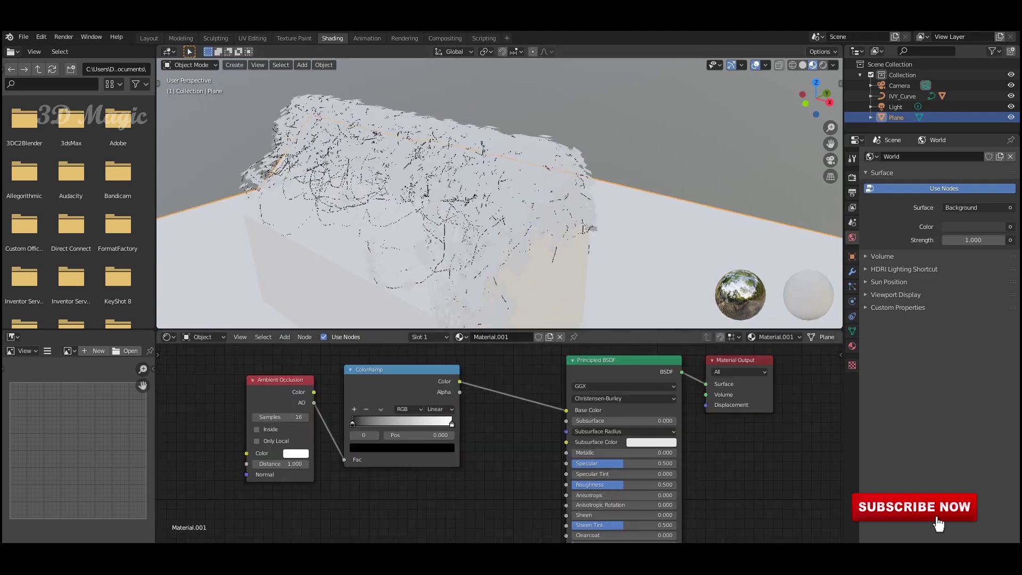
click(355, 409)
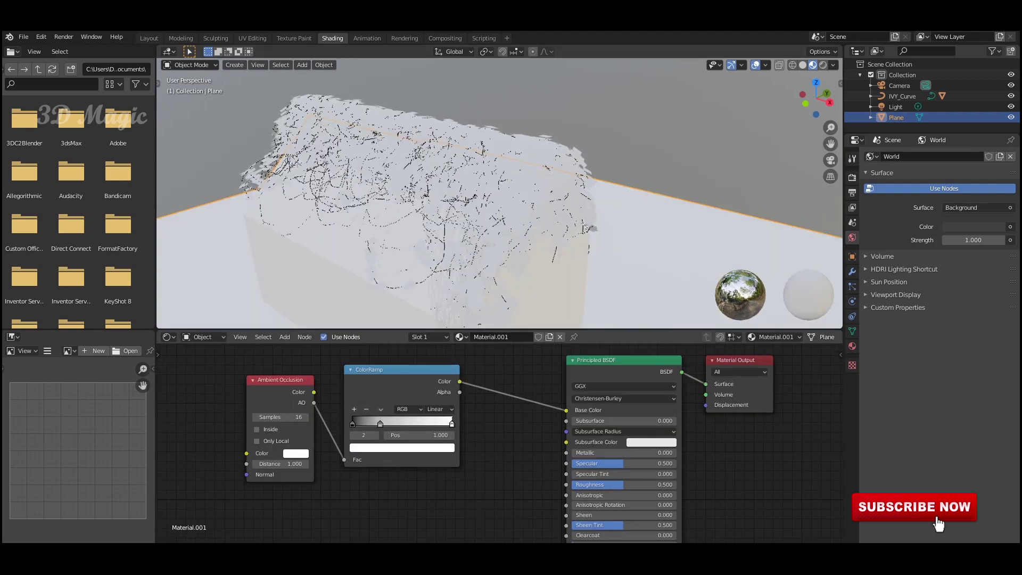
click(402, 448)
drag(432, 311, 433, 360)
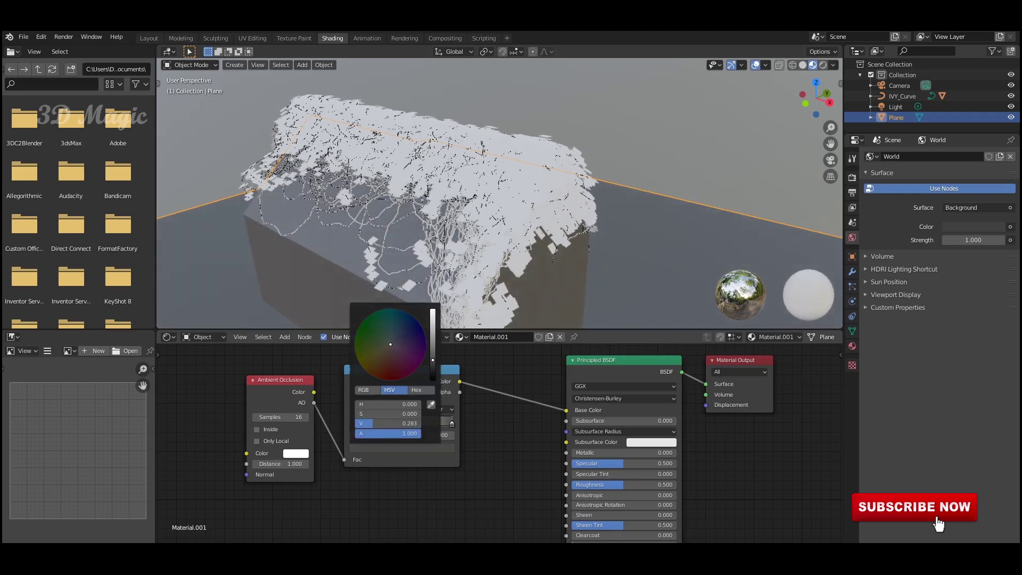
middle_drag(501, 192, 500, 128)
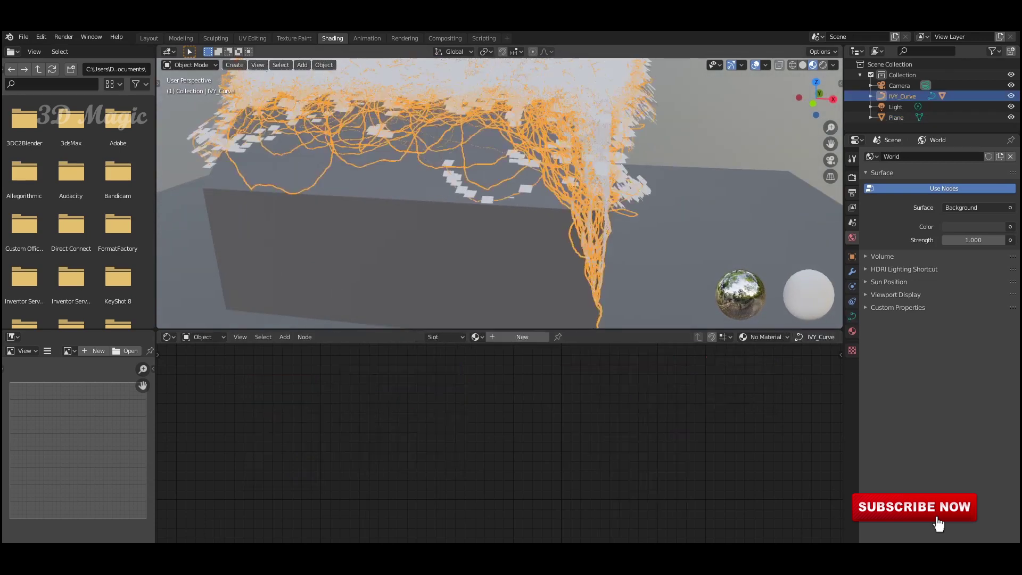
Step: Create a new ivy-curve material with a dark brown Base Color
click(522, 336)
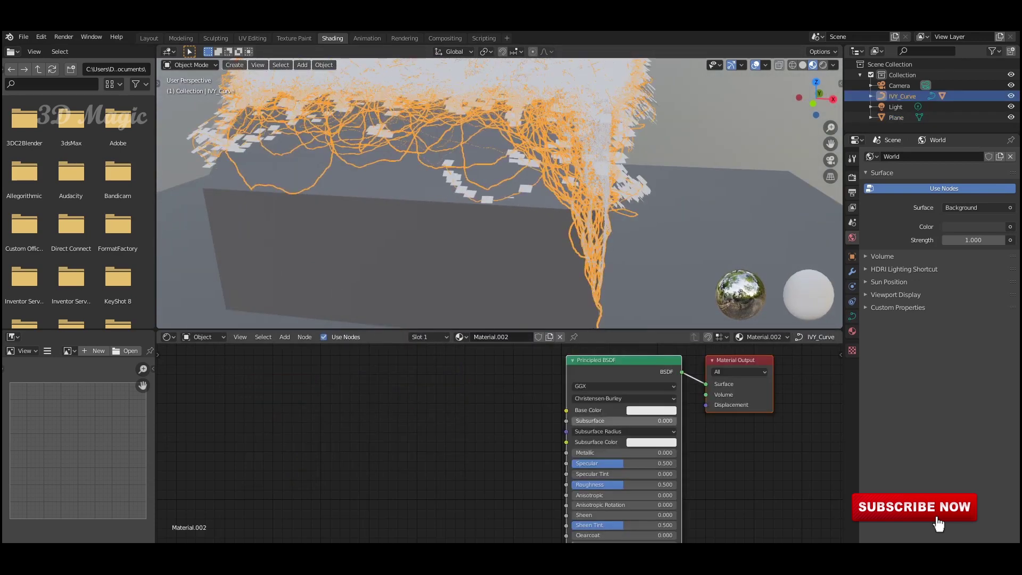
click(652, 410)
click(664, 310)
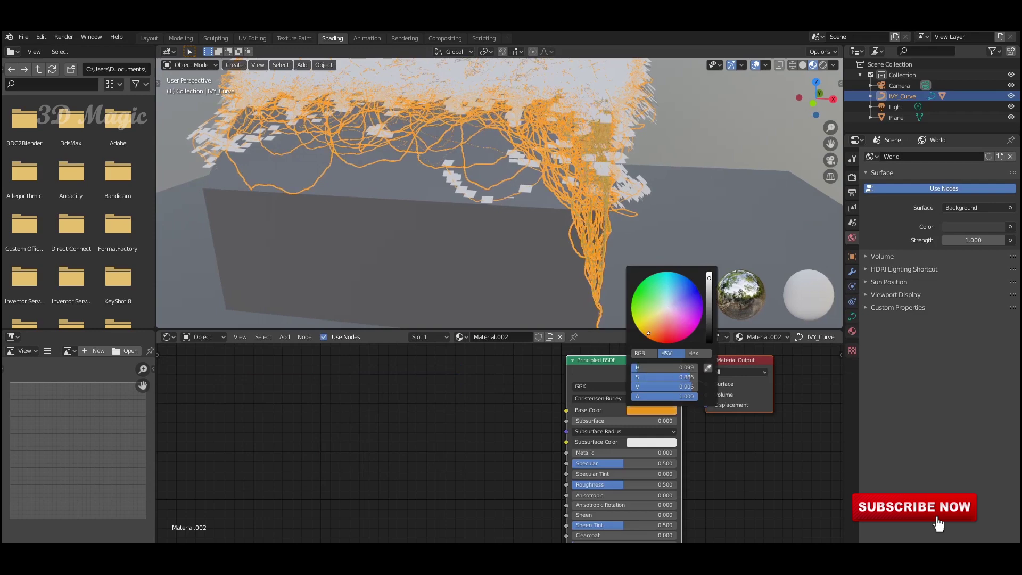
drag(709, 278, 709, 310)
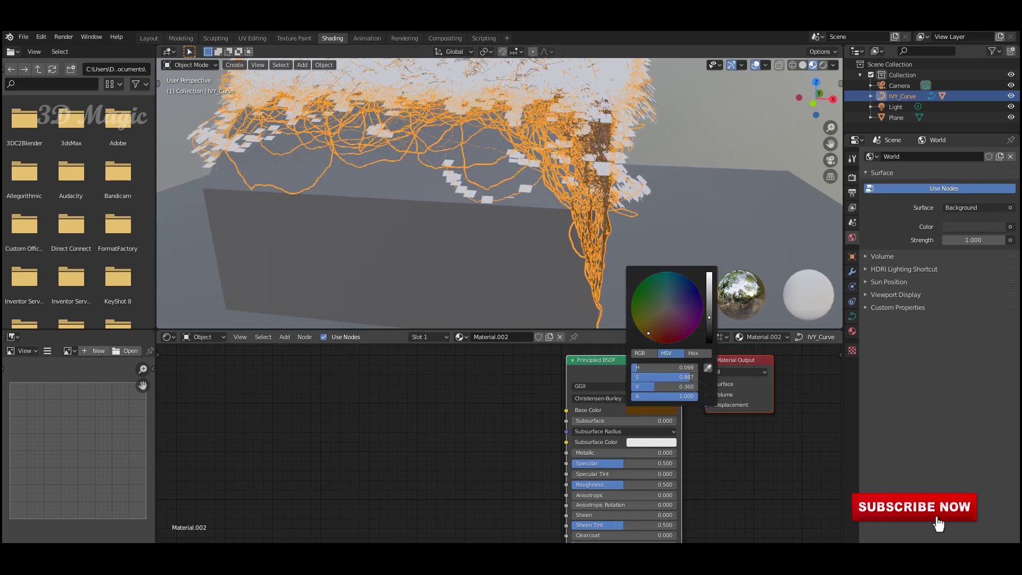
Step: Clear the selection, orbit in on the ivy, and select the IvyLeaf object
key(alt+a)
middle_drag(479, 213, 586, 192)
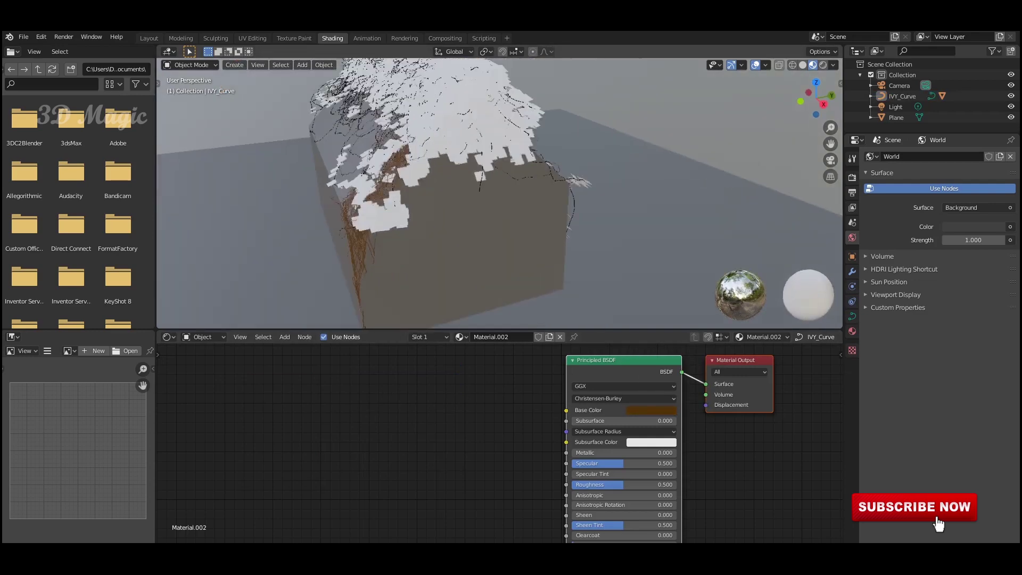
middle_drag(500, 191, 565, 176)
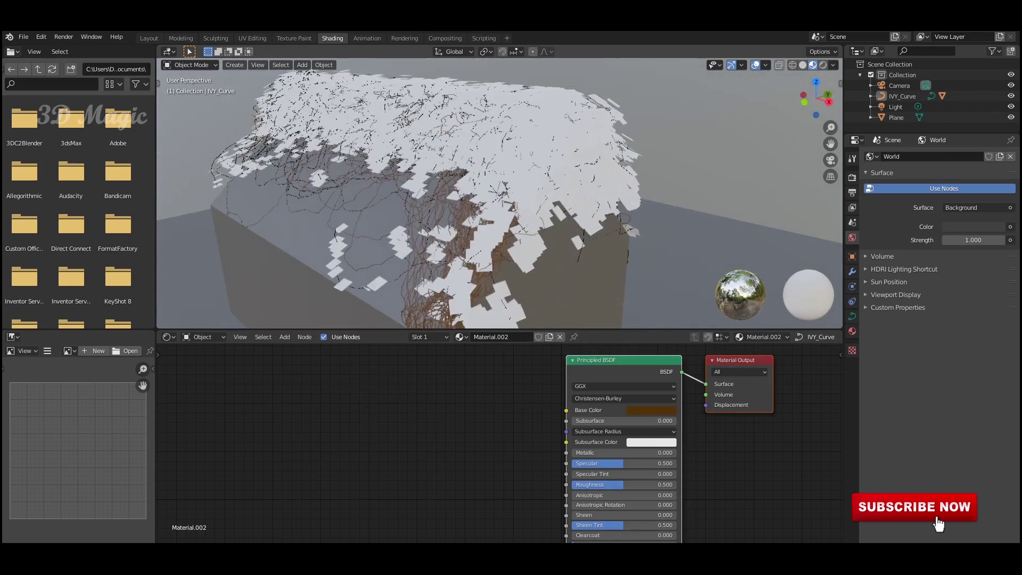
click(426, 160)
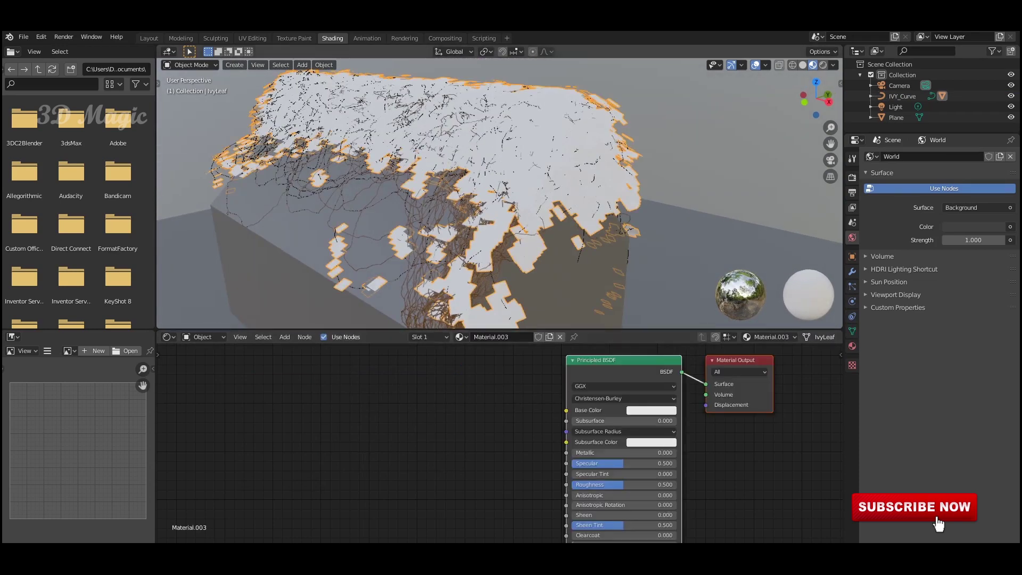
Step: Place the LeafSet04 image texture node beside the leaf shader
drag(482, 426, 395, 432)
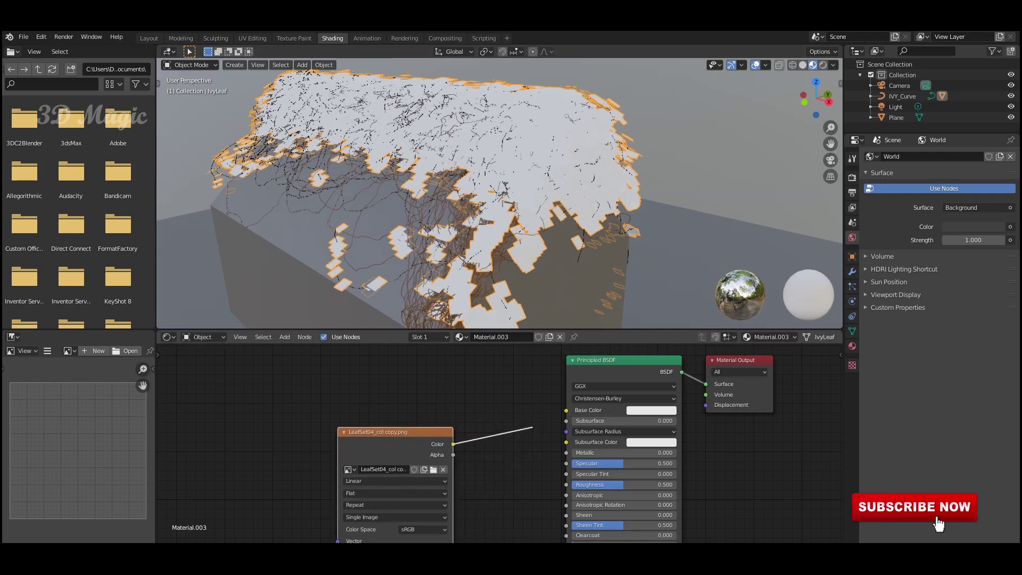
scroll(501, 192, up, 2)
scroll(500, 191, up, 2)
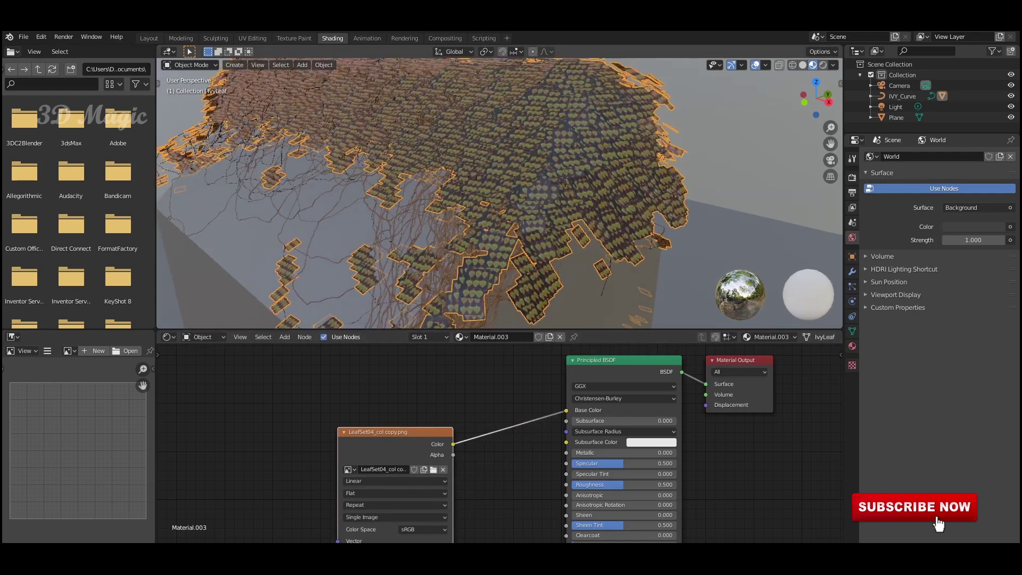
scroll(501, 192, up, 2)
mouse_move(499, 476)
middle_down()
mouse_move(484, 435)
mouse_move(485, 450)
middle_up()
scroll(485, 434, down, 1)
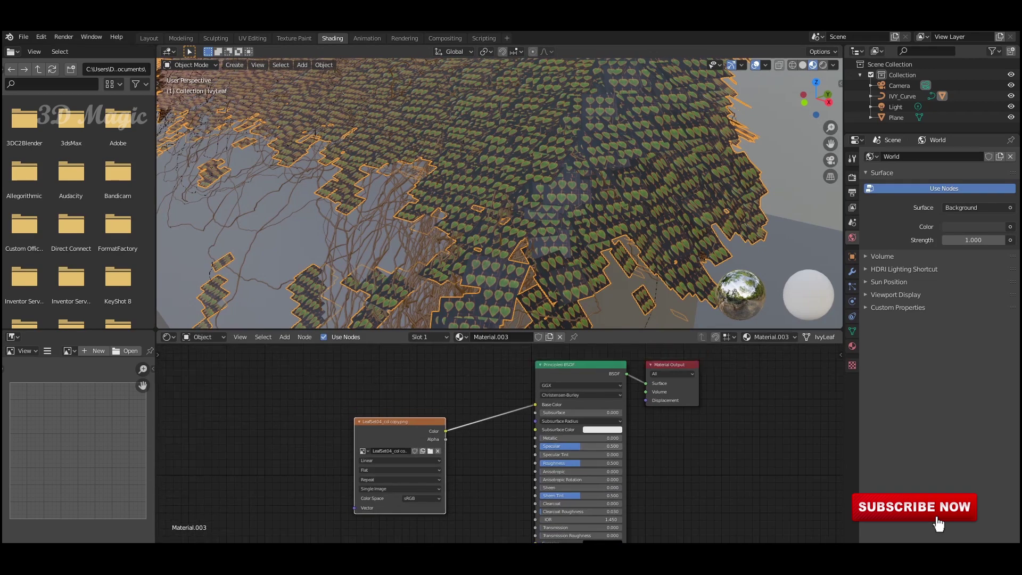
Step: Set the leaves' Specular to 0 and move the image node further left
drag(561, 446, 542, 447)
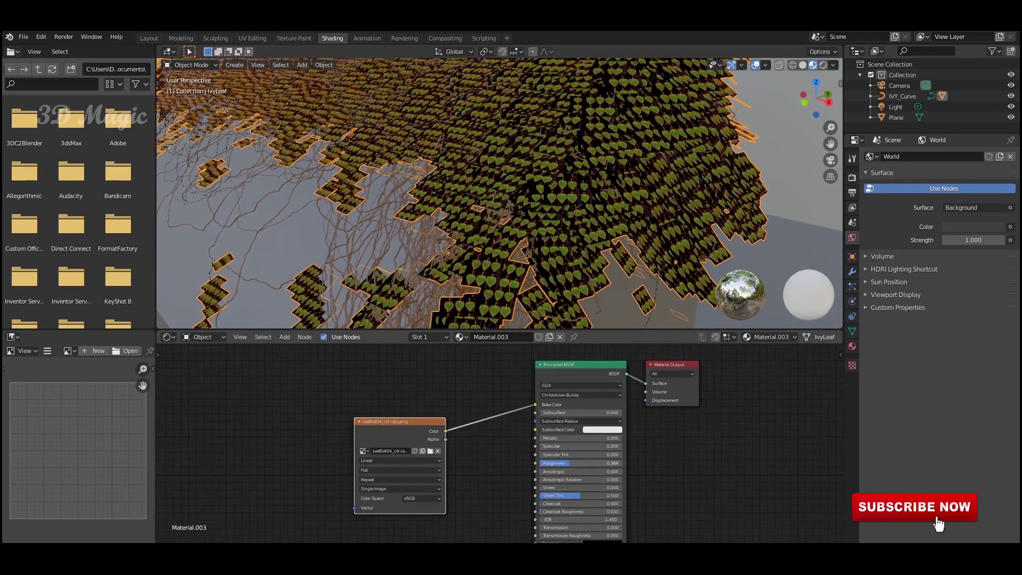
scroll(501, 453, down, 2)
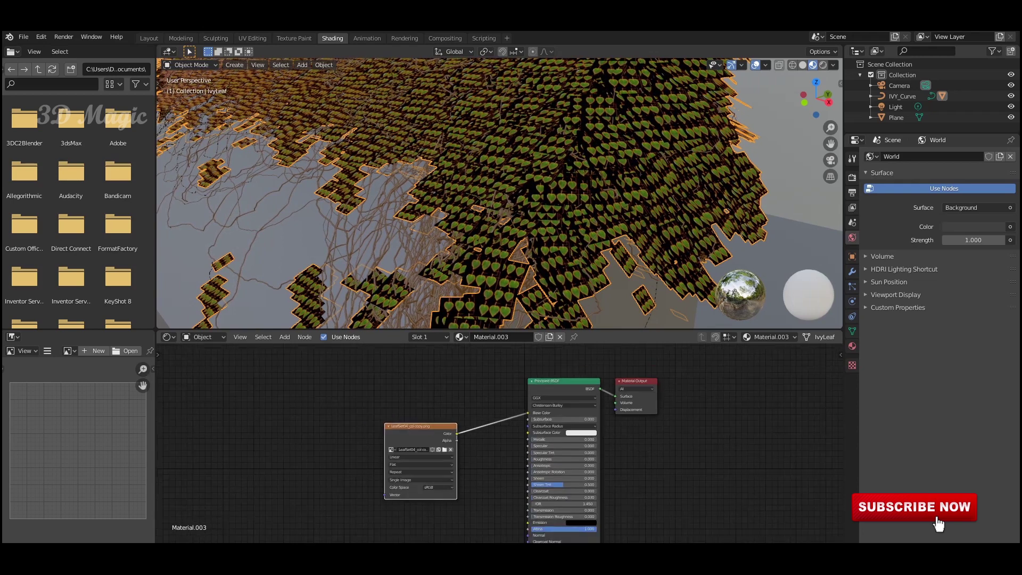
middle_drag(479, 452, 533, 444)
drag(475, 416, 430, 418)
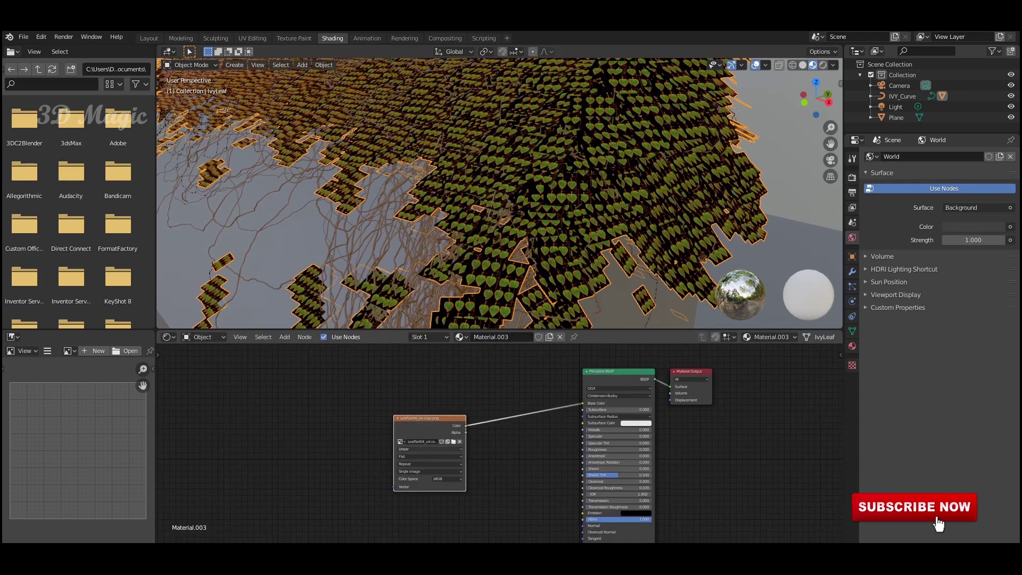
scroll(469, 442, down, 1)
scroll(468, 442, down, 1)
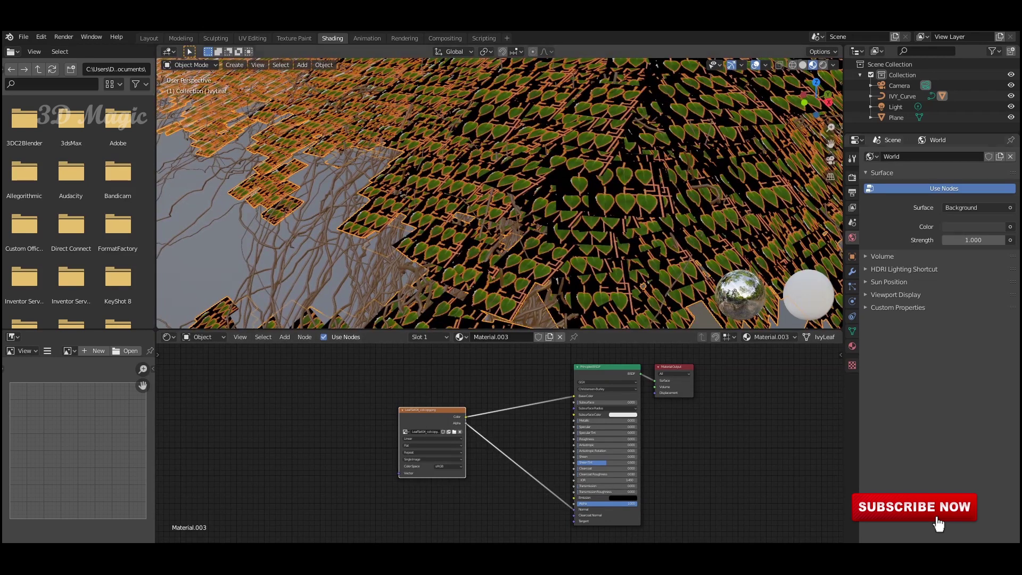
Step: Enable Screen Space Refraction, set Blend and Shadow Mode to Alpha Hashed, and link image Alpha
scroll(939, 525, down, 5)
scroll(939, 525, down, 5)
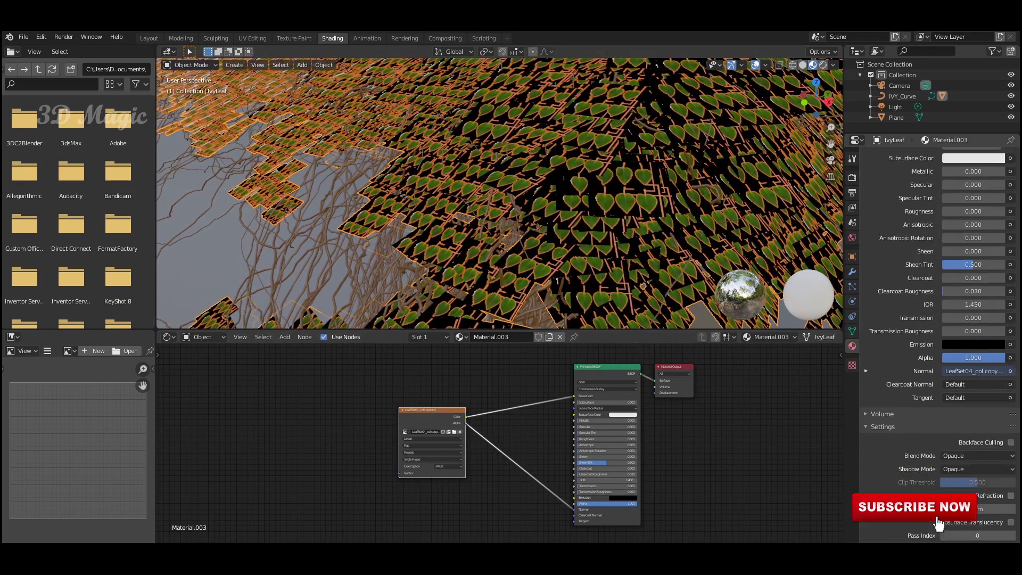
scroll(939, 525, down, 5)
click(1011, 378)
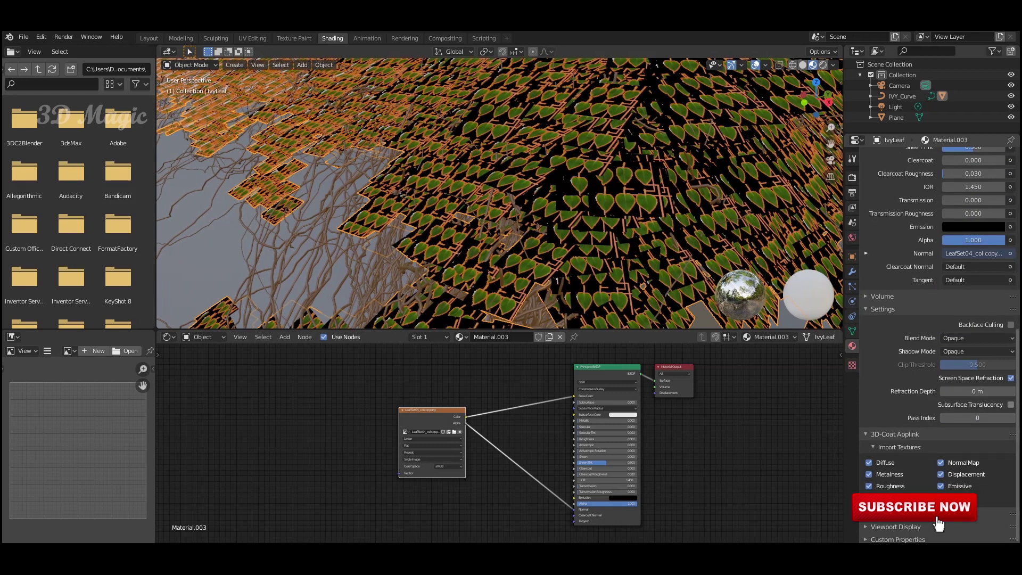
click(978, 338)
click(975, 387)
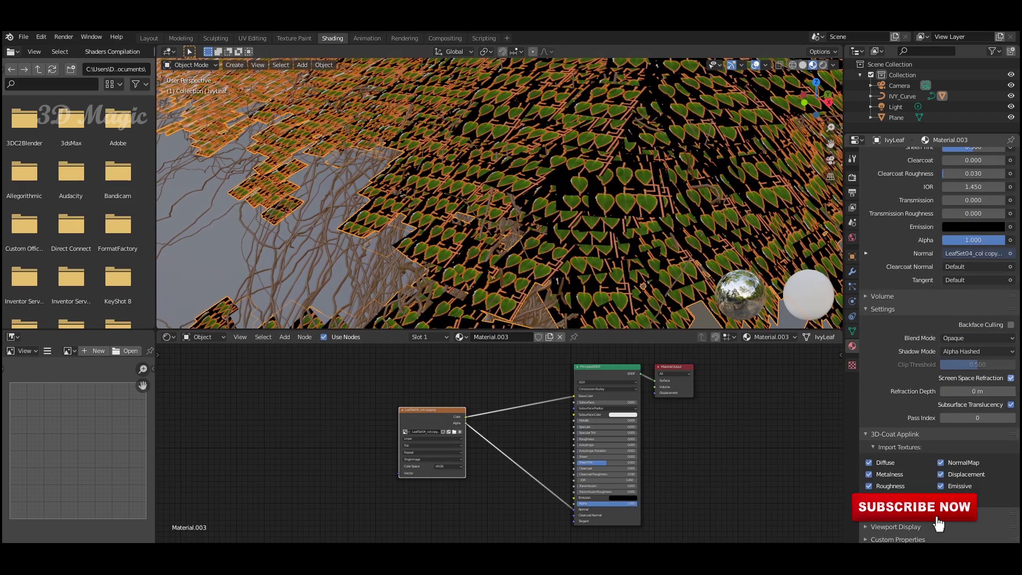
click(977, 351)
click(975, 391)
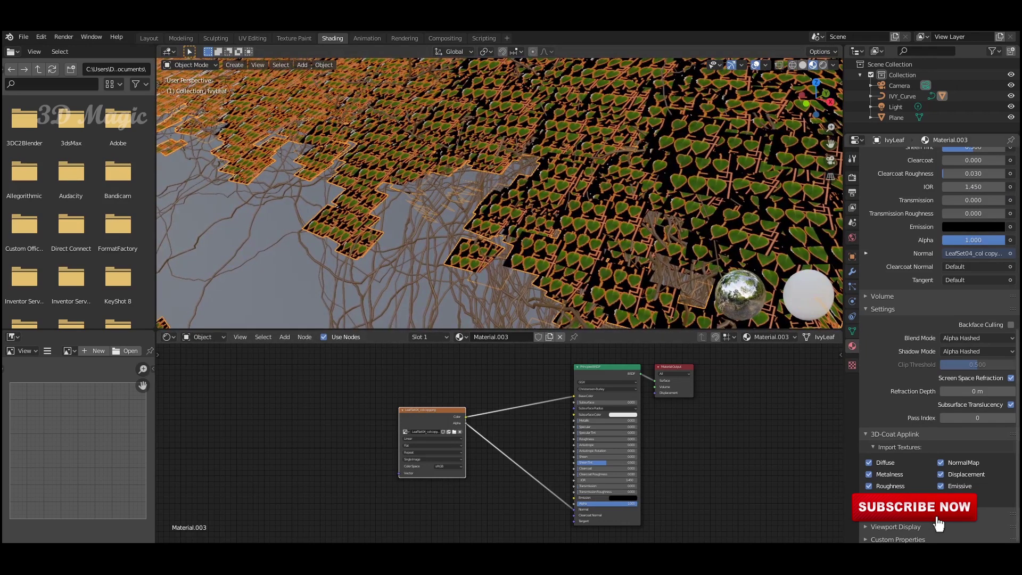
scroll(500, 442, right, 1)
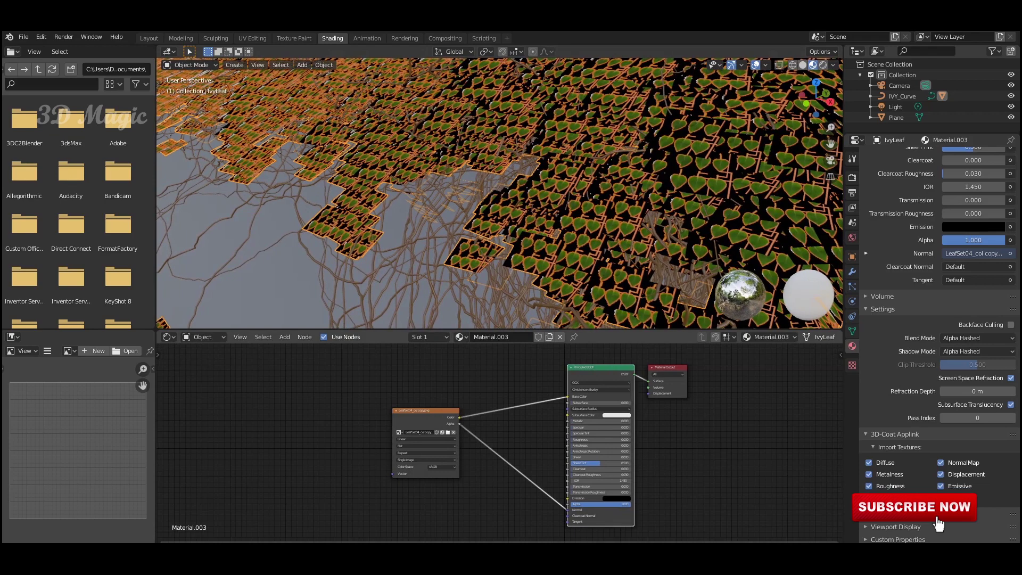
drag(568, 510, 567, 503)
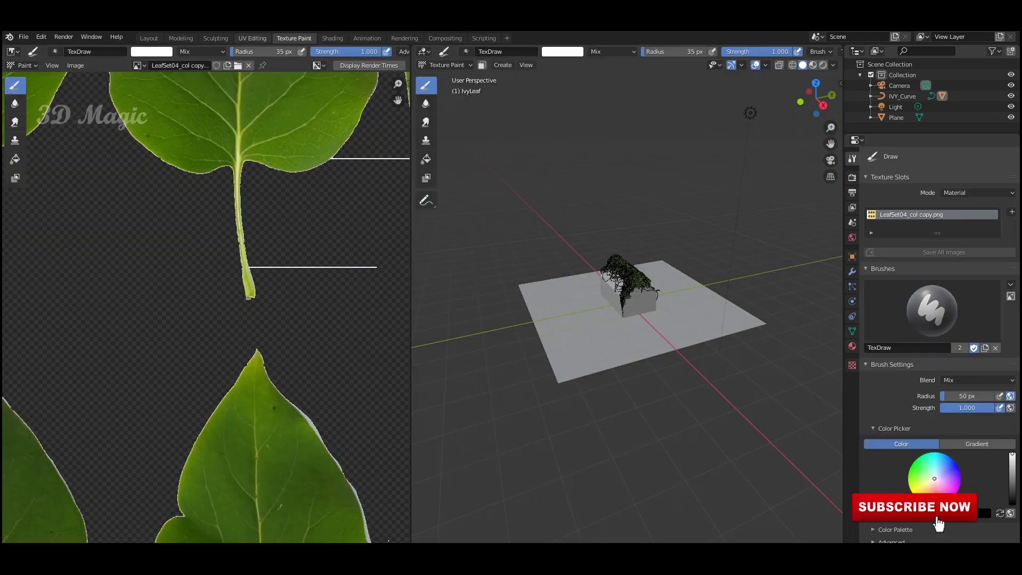
Step: Preview the ivy in the viewport with its materials and textures
scroll(635, 309, up, 3)
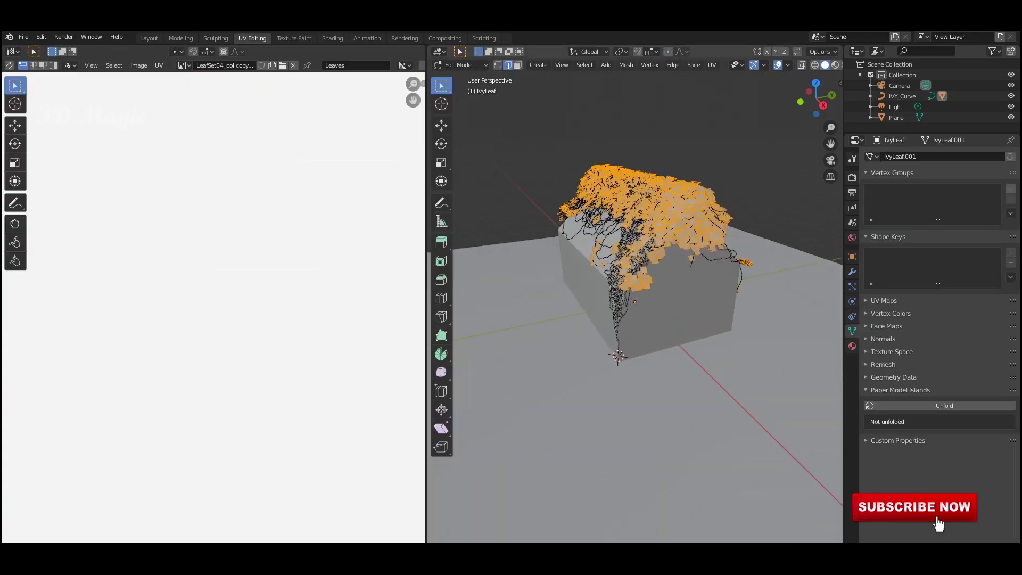
scroll(634, 309, up, 2)
click(835, 65)
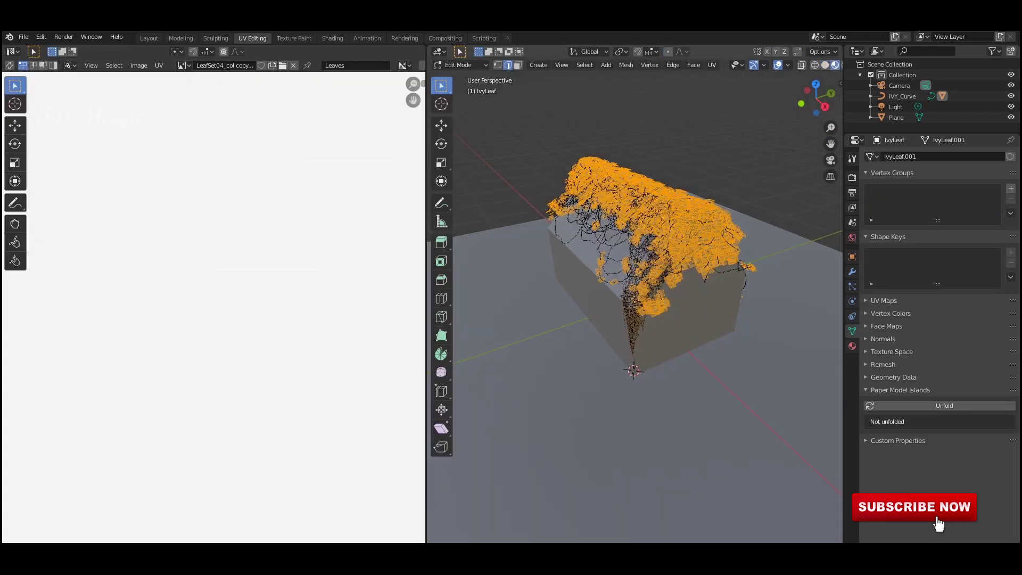
scroll(635, 308, up, 2)
scroll(635, 309, up, 5)
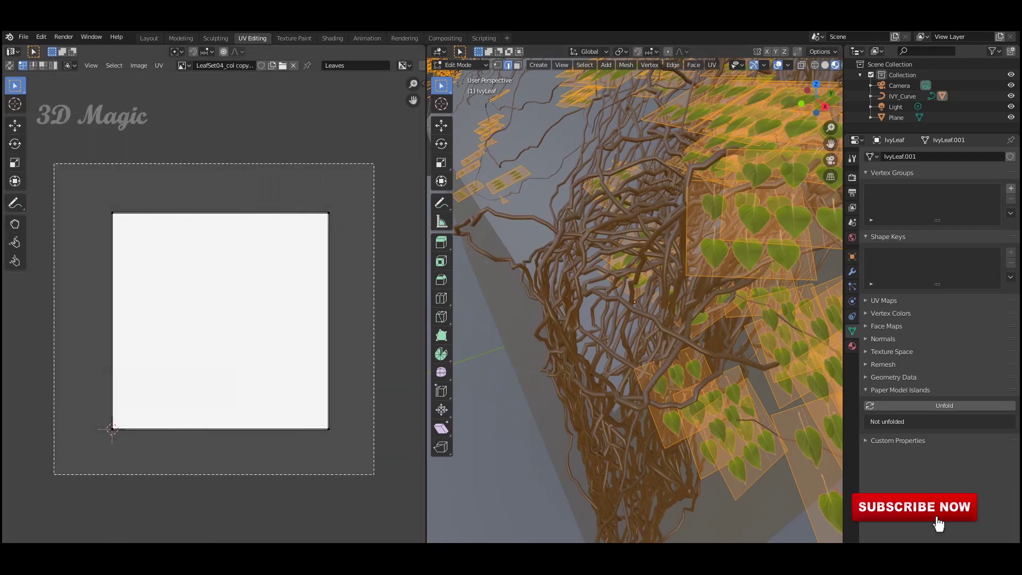
Step: Scale and move the leaf UV square over one leaf of LeafSet04
key(s)
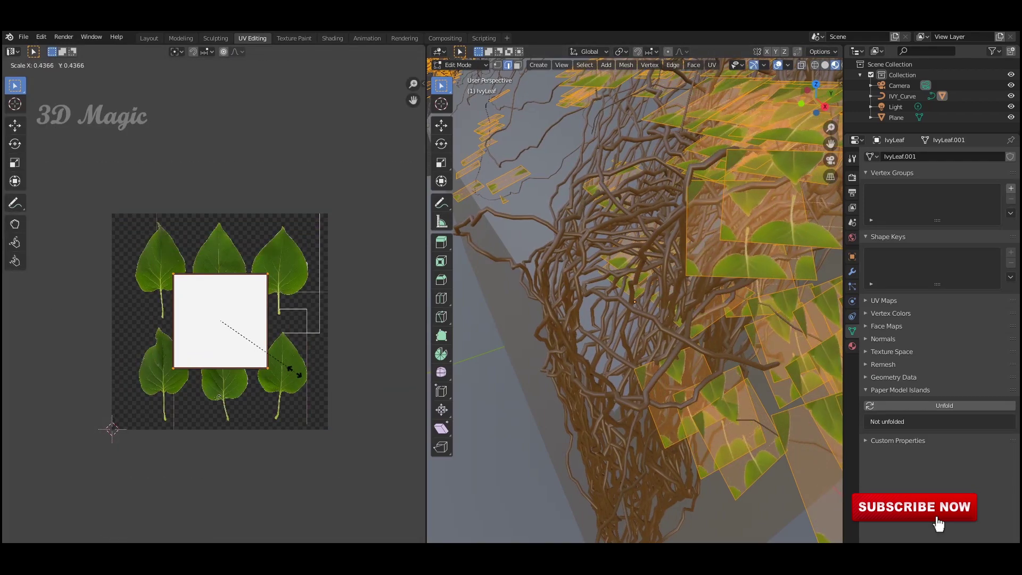
click(290, 372)
scroll(213, 301, up, 3)
key(g)
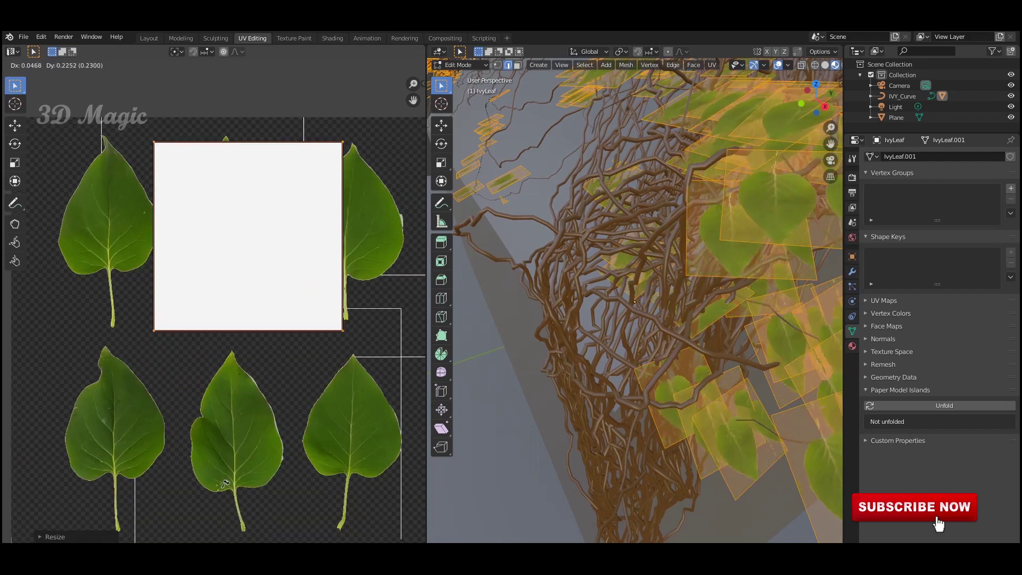
click(419, 276)
key(s)
click(353, 246)
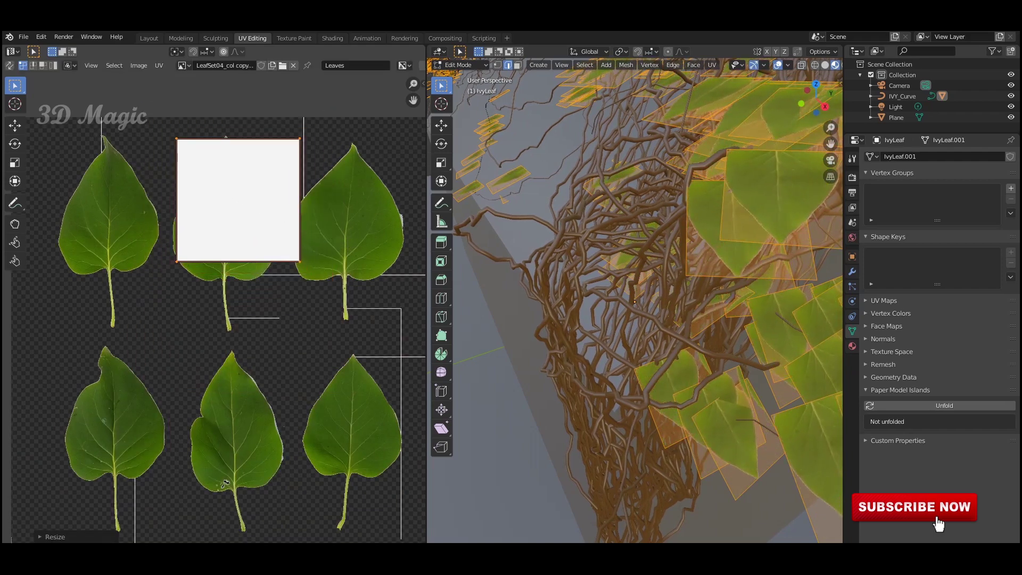
key(g)
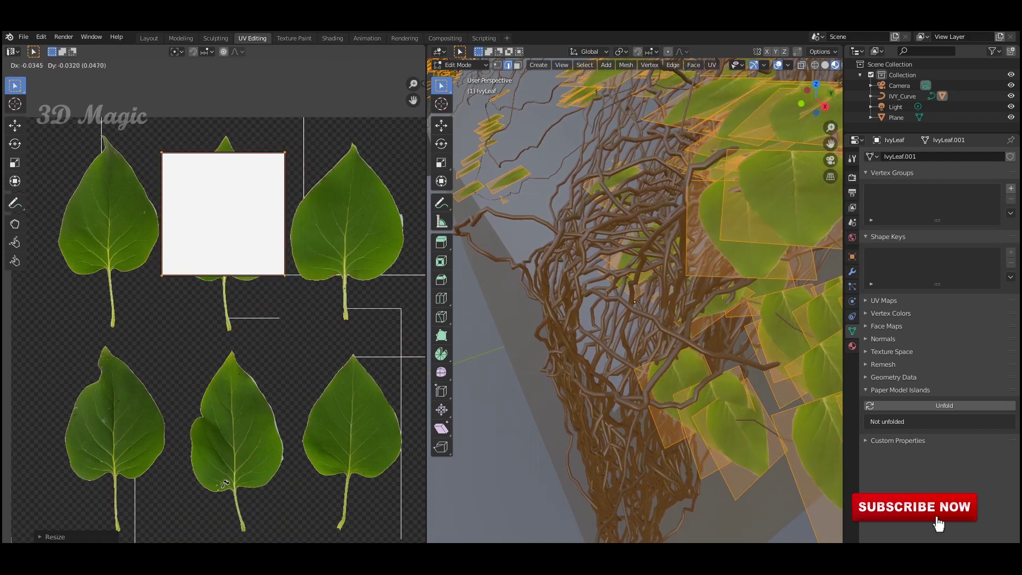
click(225, 483)
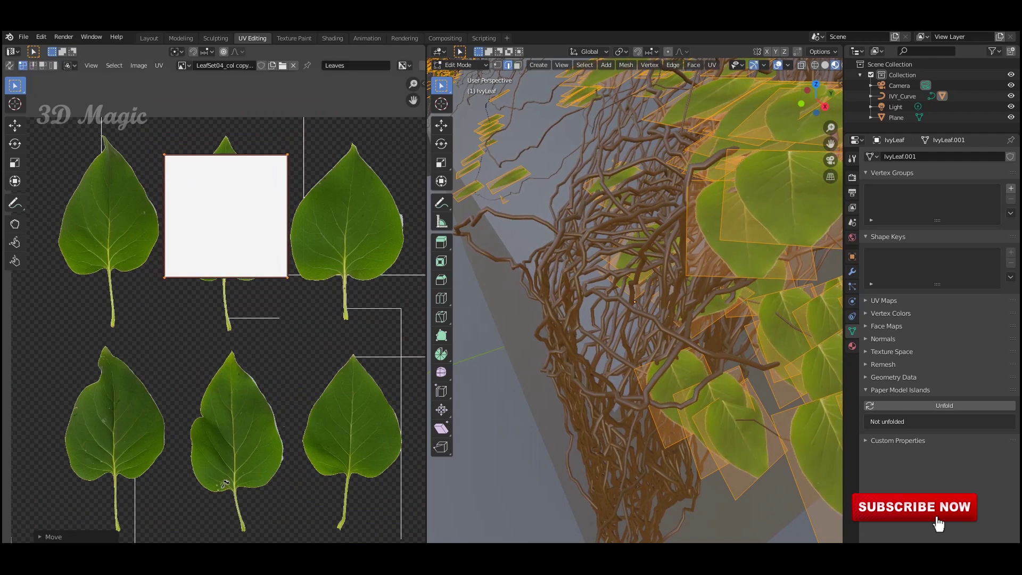
middle_drag(82, 117, 86, 168)
Step: Stretch the UV square's top edge to the leaf tip and bottom edge over the stem
drag(86, 167, 327, 235)
key(b)
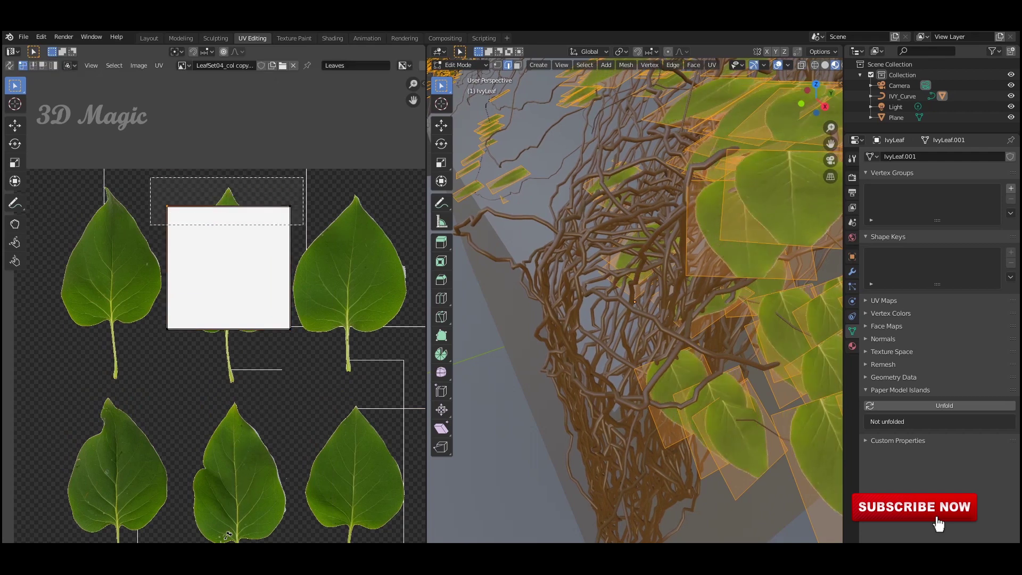
drag(304, 226, 299, 232)
key(b)
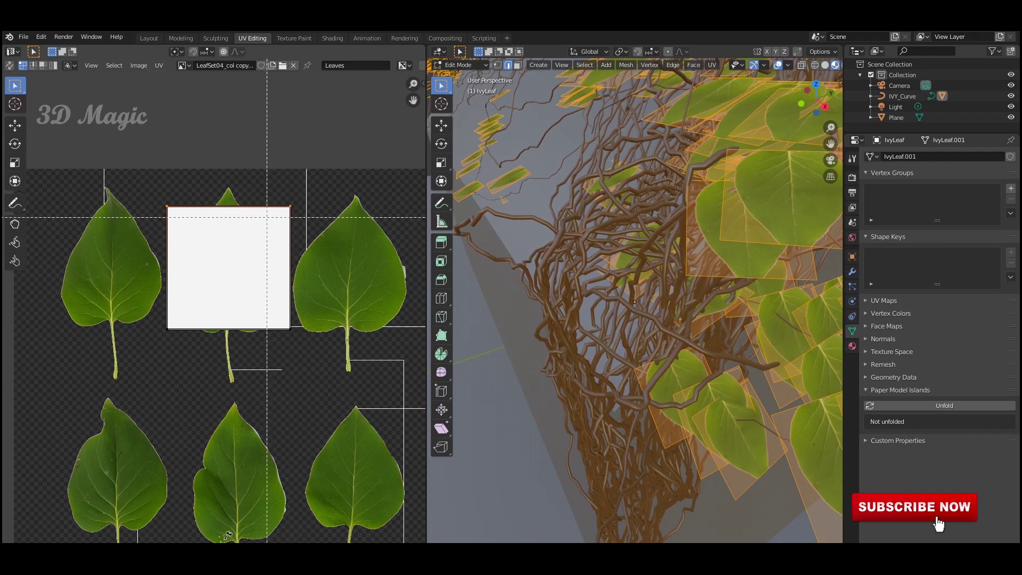
key(g)
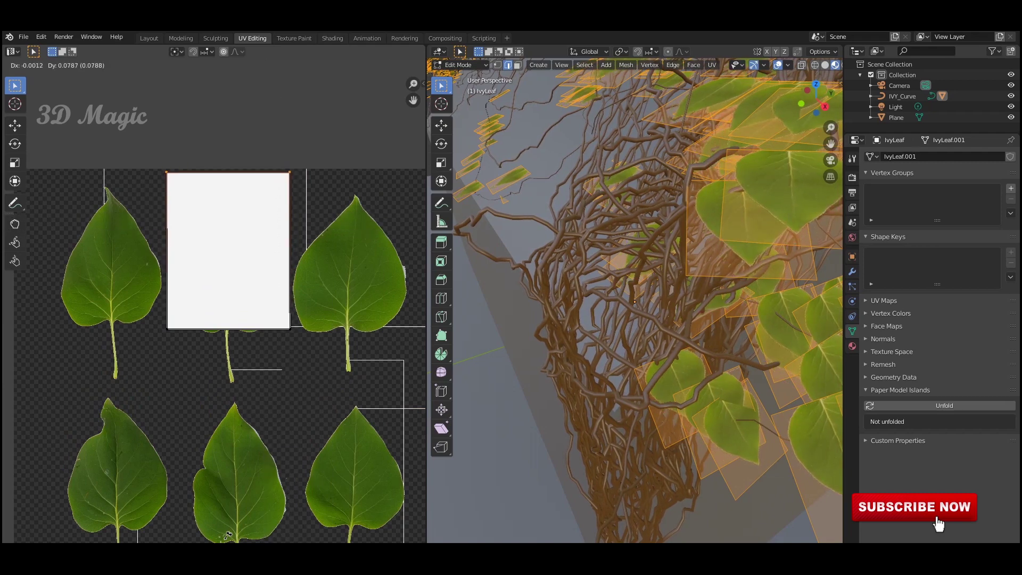
key(Return)
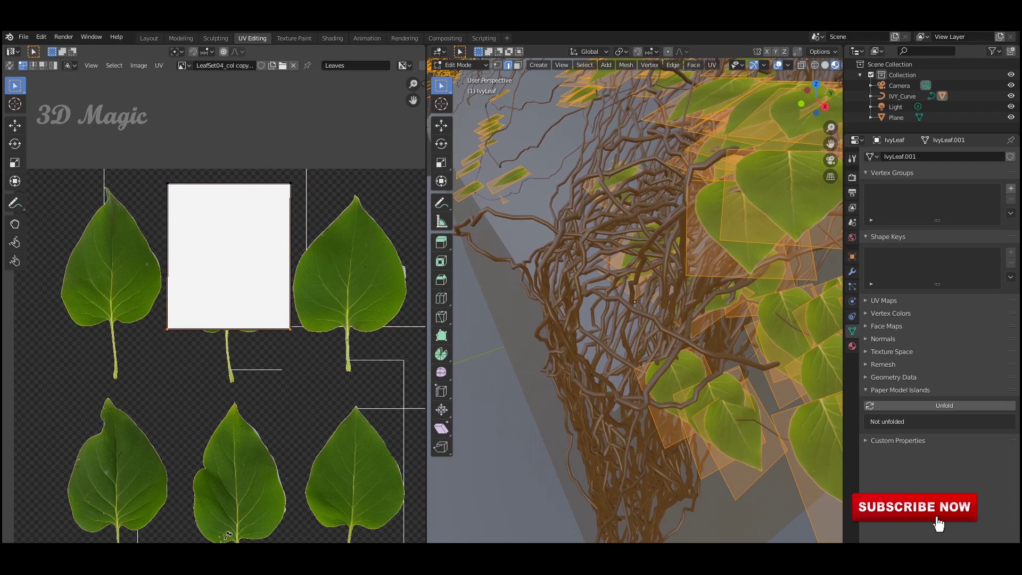
key(g)
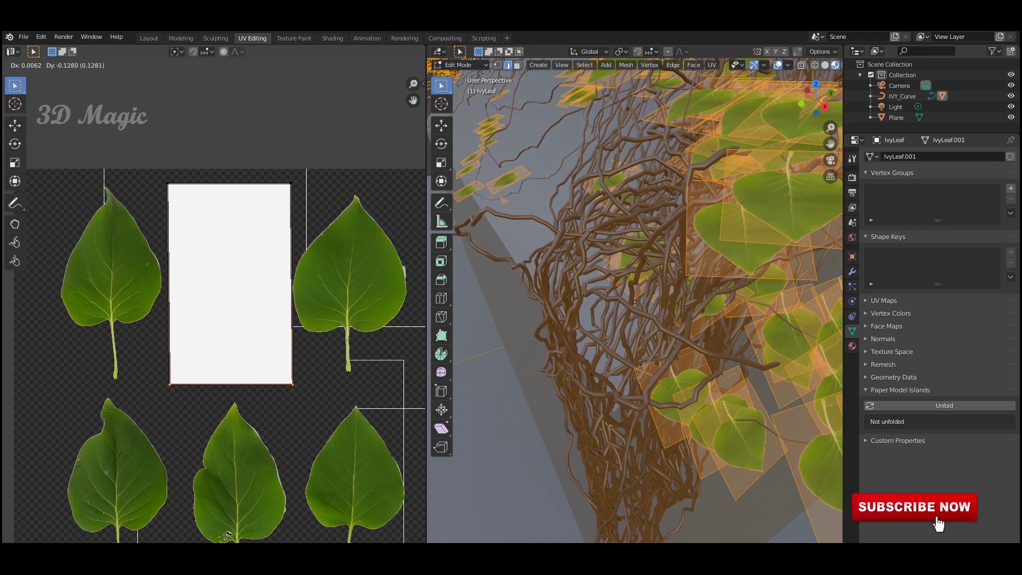
key(Return)
key(Tab)
scroll(635, 301, down, 10)
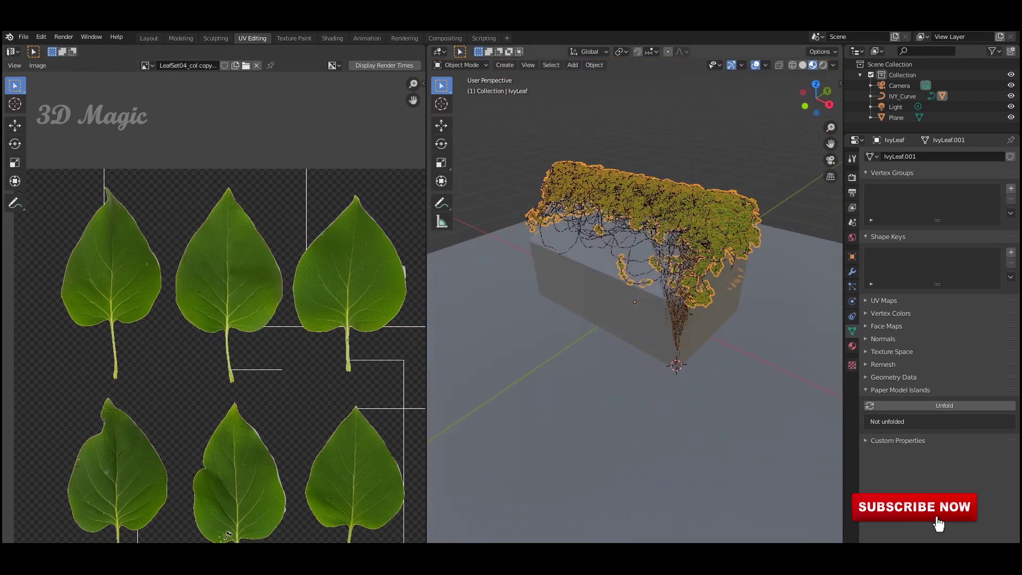
Step: Deselect the ivy, hide the sidebar, and orbit and zoom around the ivy-covered house
key(alt+a)
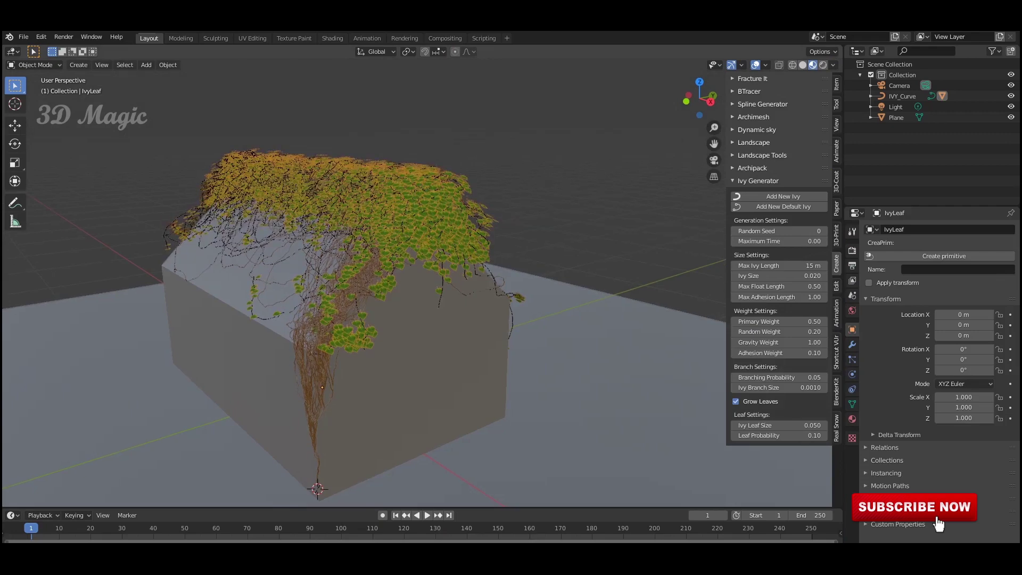
key(n)
middle_drag(415, 288, 480, 266)
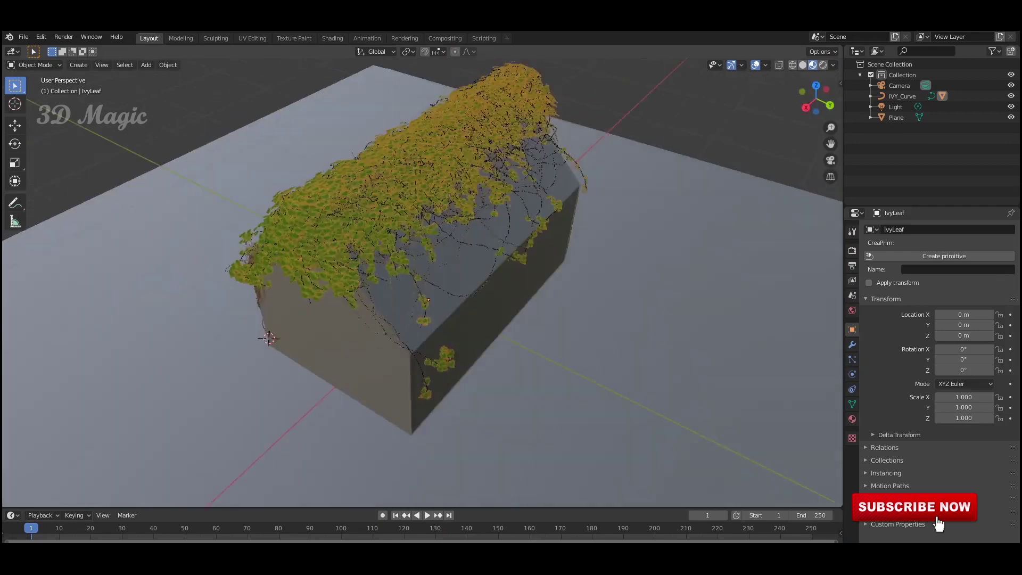
scroll(416, 288, up, 4)
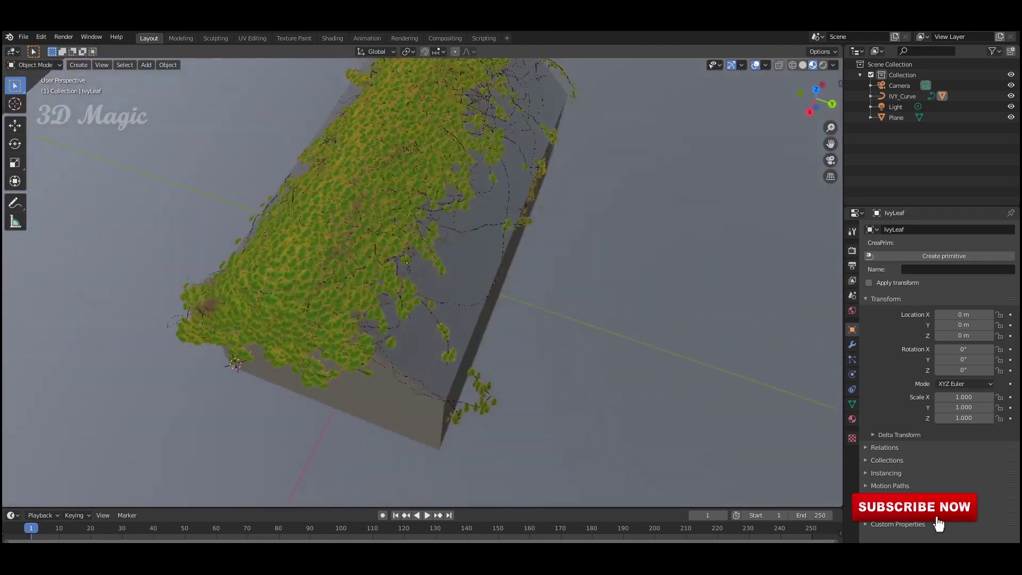
scroll(420, 283, up, 3)
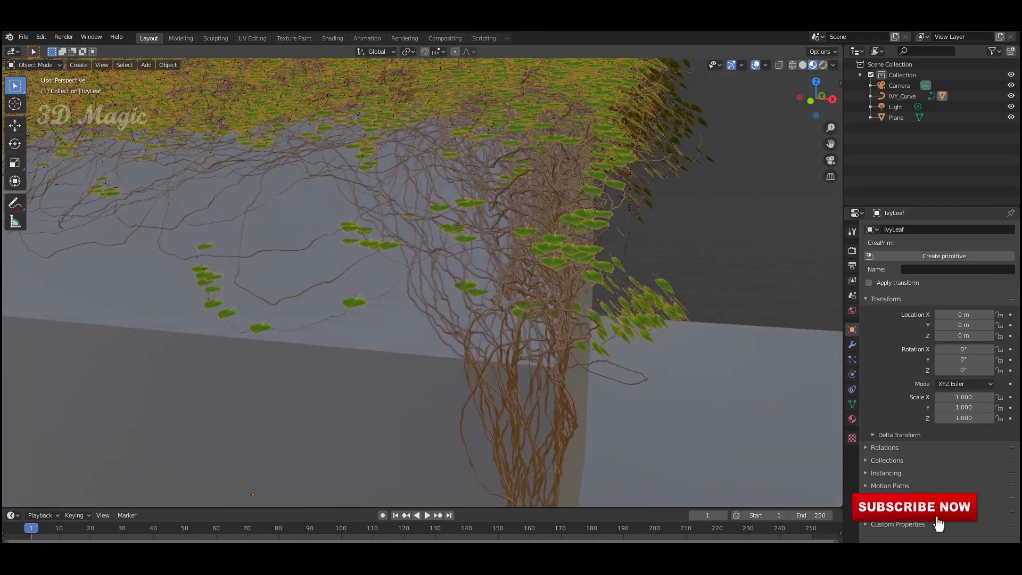
scroll(421, 282, up, 2)
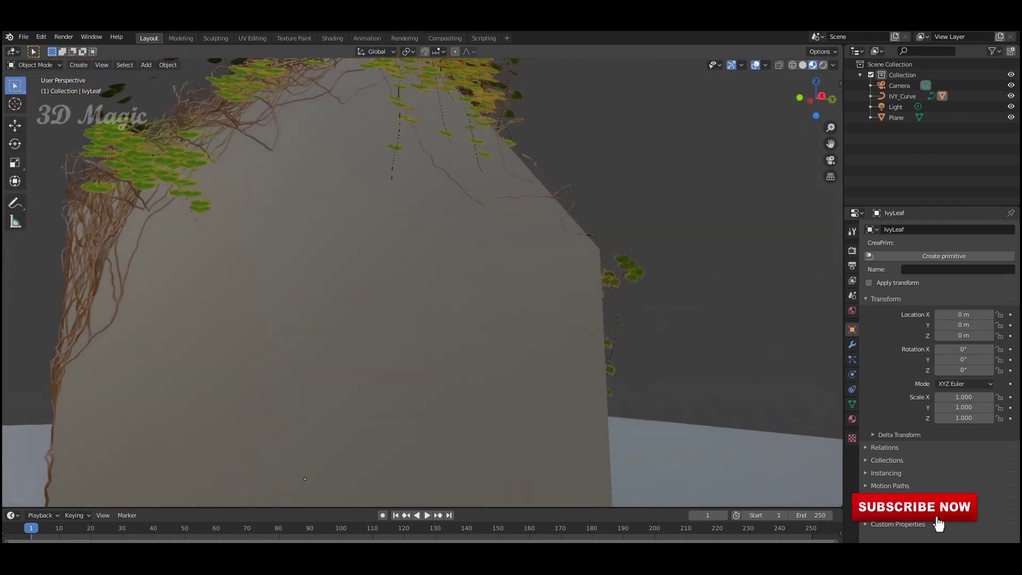
scroll(421, 282, down, 3)
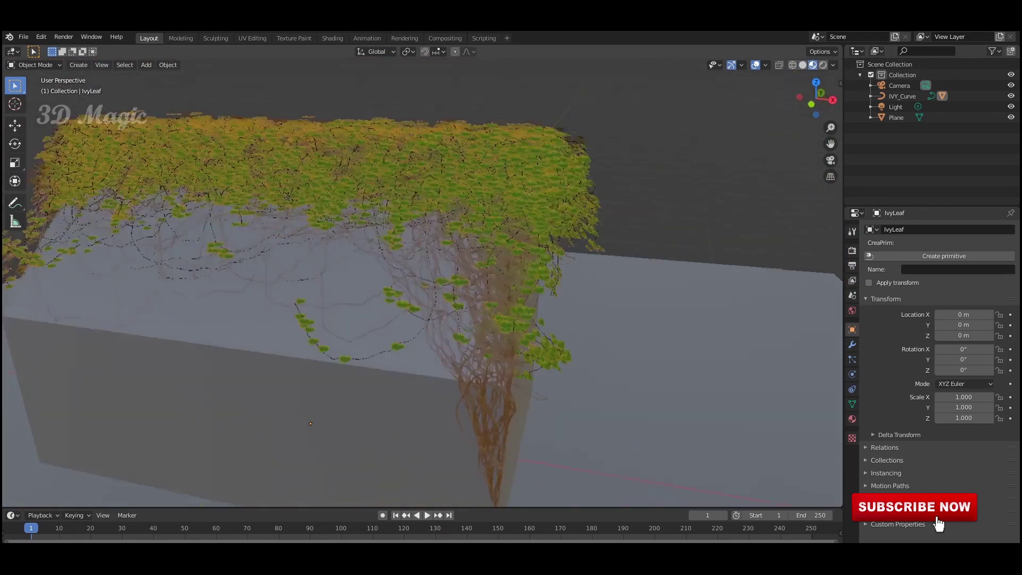
scroll(421, 283, up, 3)
scroll(420, 282, up, 3)
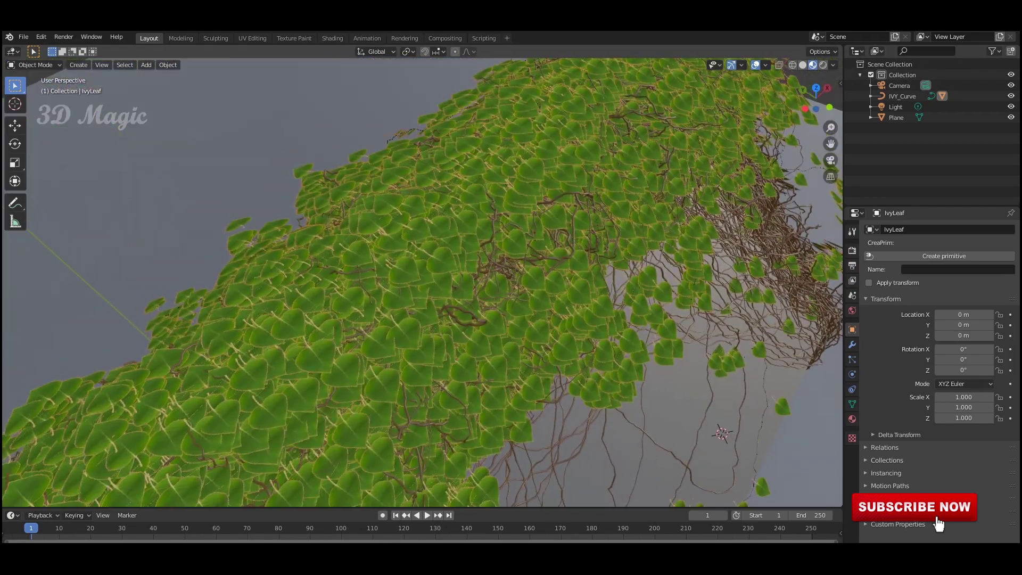
scroll(421, 282, down, 5)
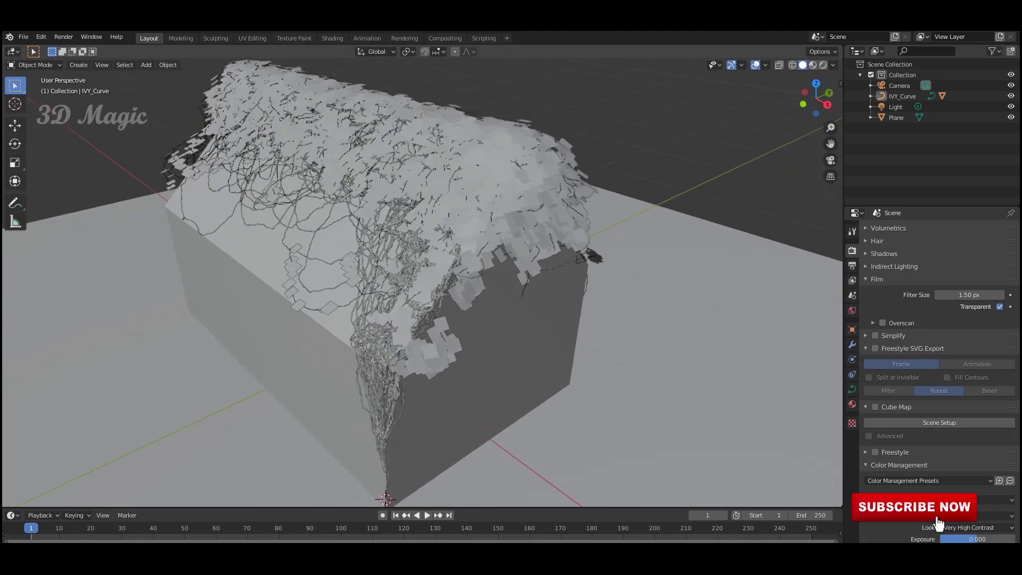
Step: Switch the viewport shading from Material Preview to Rendered
click(813, 65)
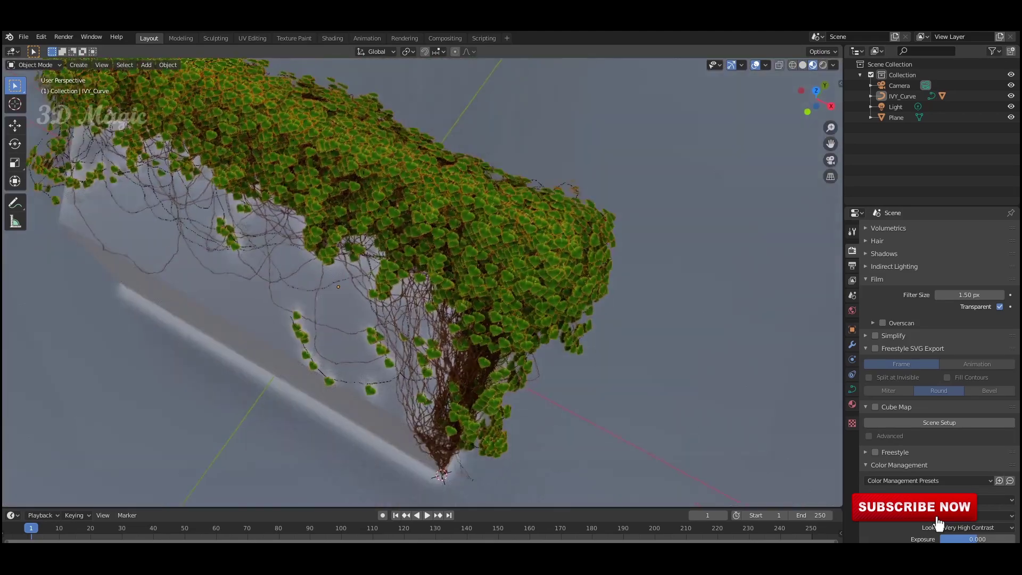
click(823, 64)
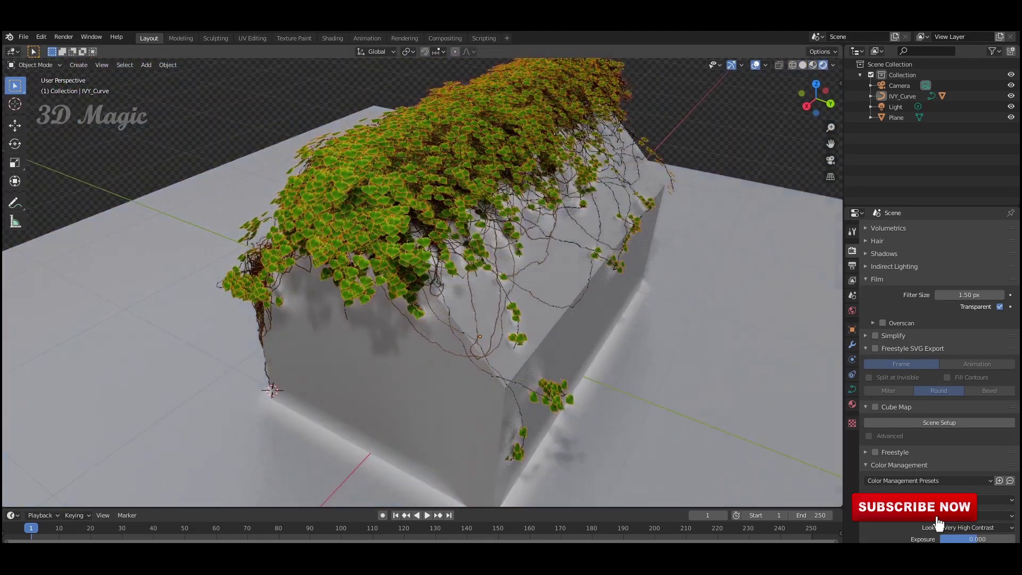